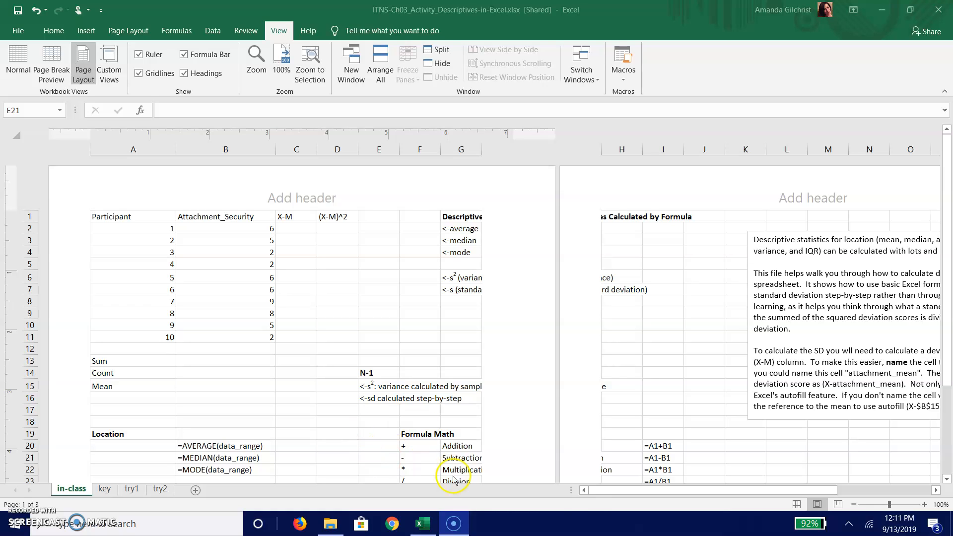
- Enter the formula =SUM(B2:B11) in B13 to total the Attachment_Security scores
{"action": "left_click", "coordinate": [612, 493]}
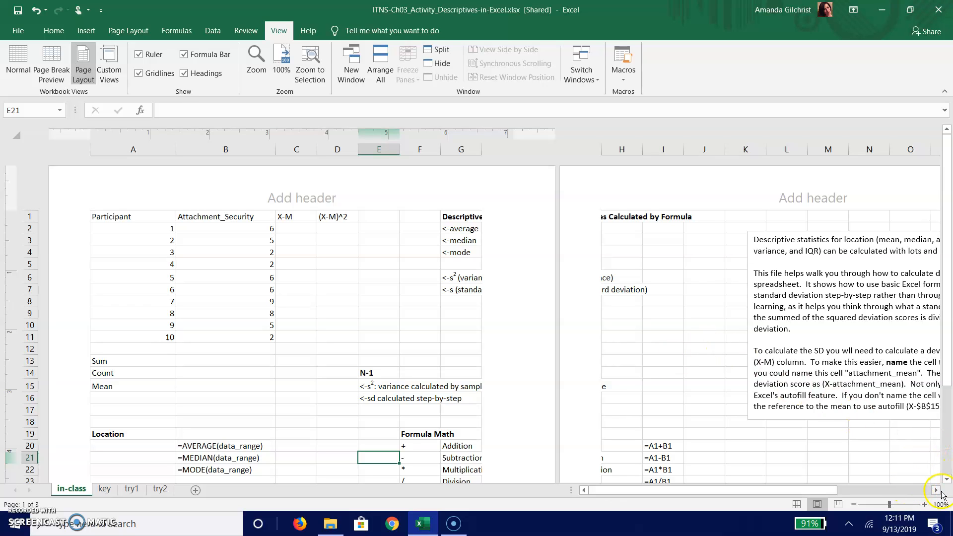
{"action": "left_click", "coordinate": [882, 505]}
{"action": "left_click_drag", "start_coordinate": [882, 505], "coordinate": [856, 504]}
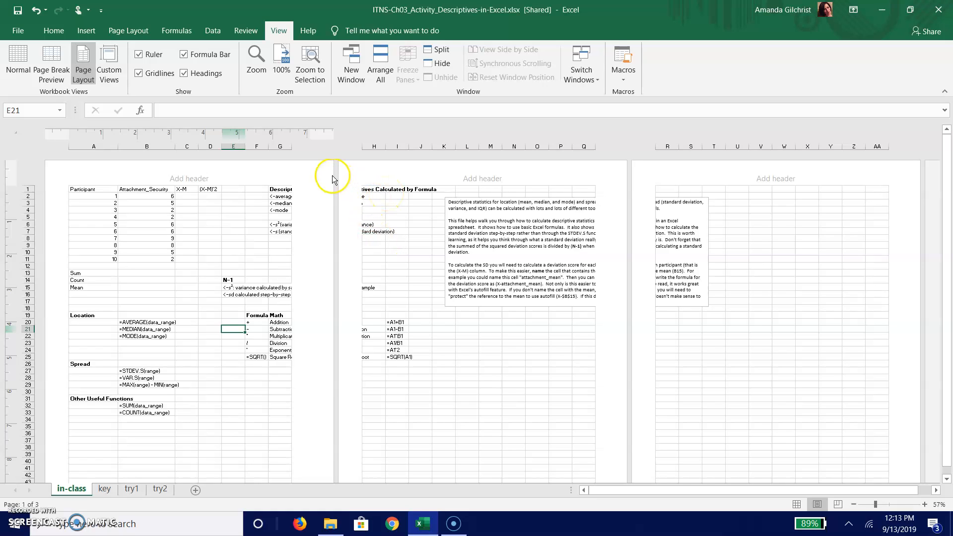
{"action": "left_click", "coordinate": [157, 273]}
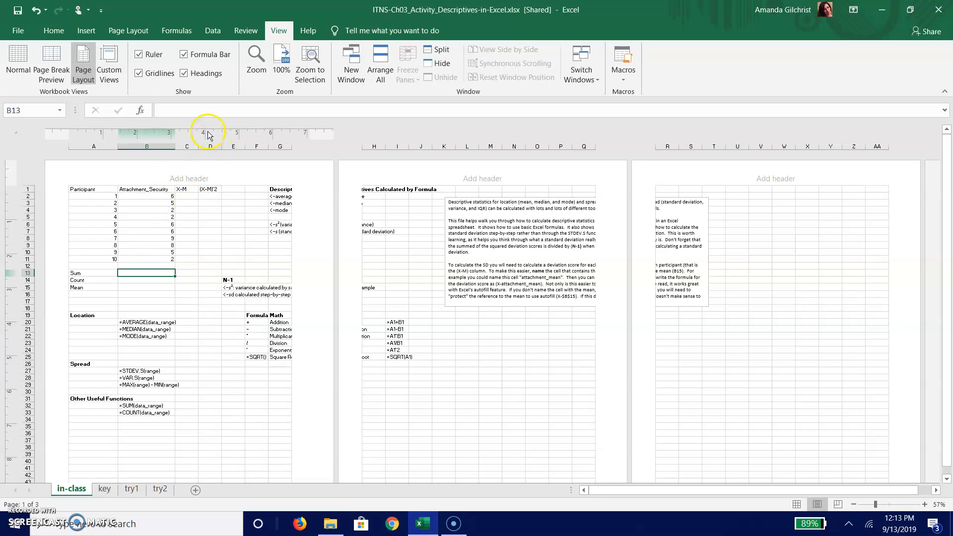
{"action": "left_click", "coordinate": [184, 111]}
{"action": "type", "text": "="}
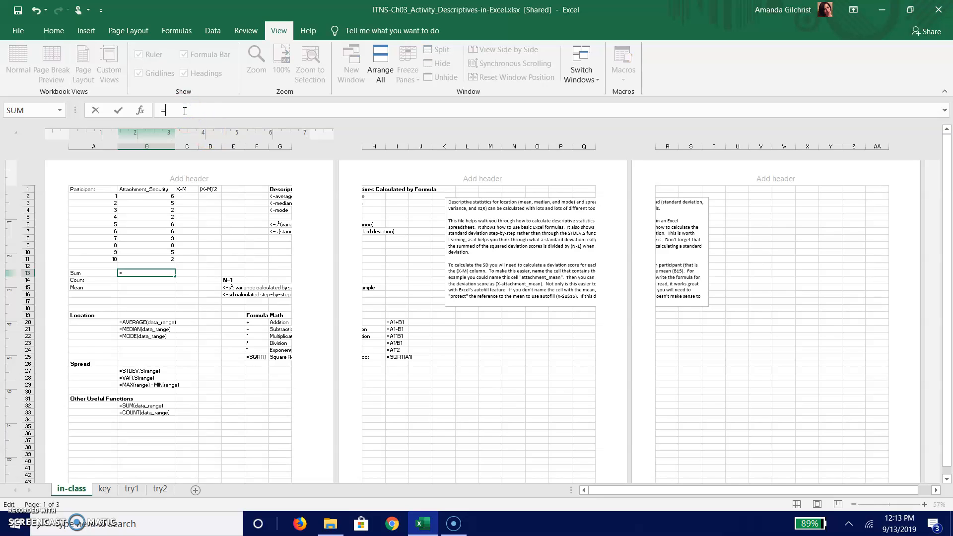
{"action": "type", "text": "sum"}
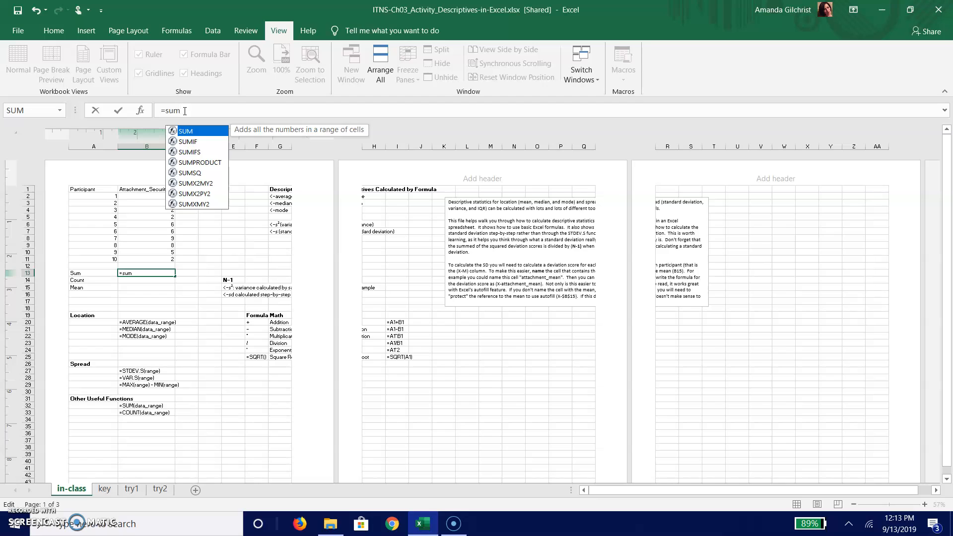
{"action": "type", "text": "("}
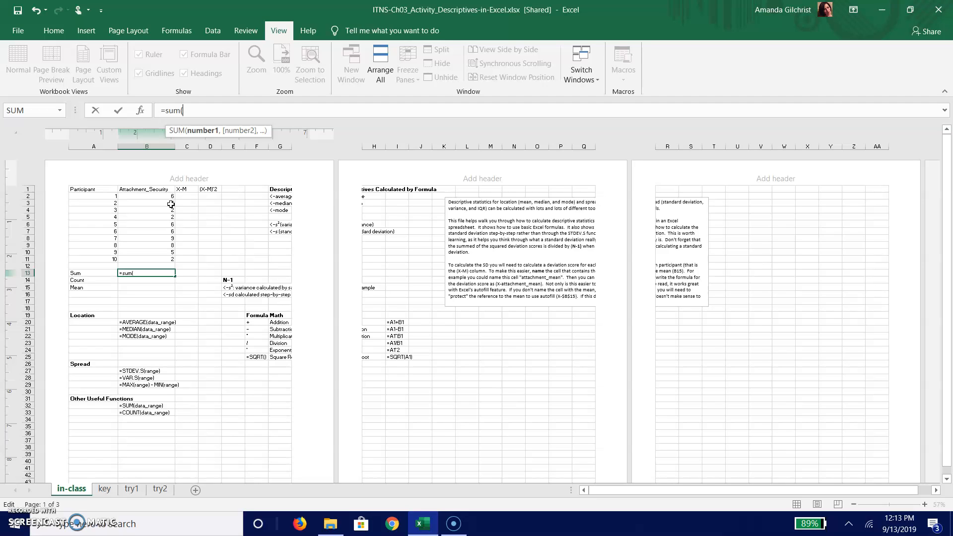
{"action": "left_click_drag", "start_coordinate": [168, 197], "coordinate": [144, 262]}
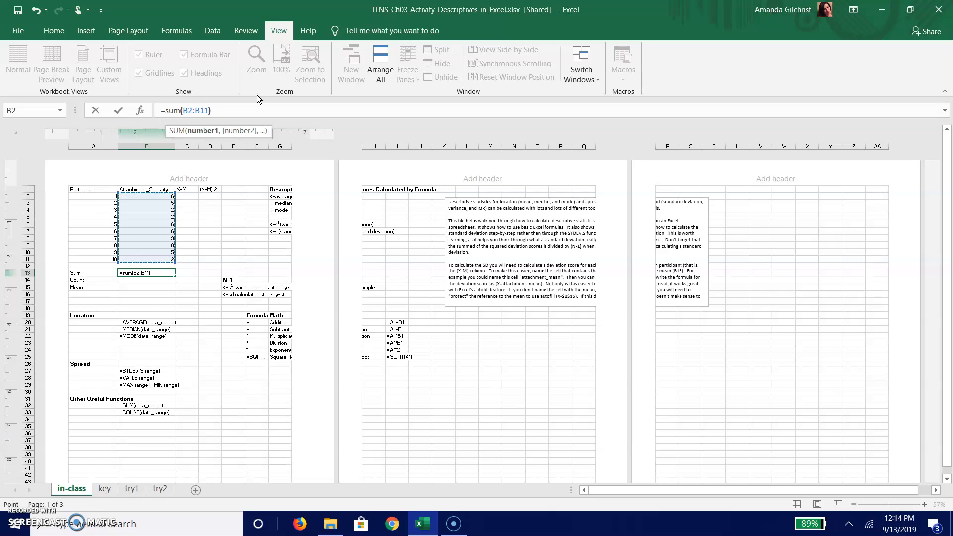
{"action": "type", "text": ")"}
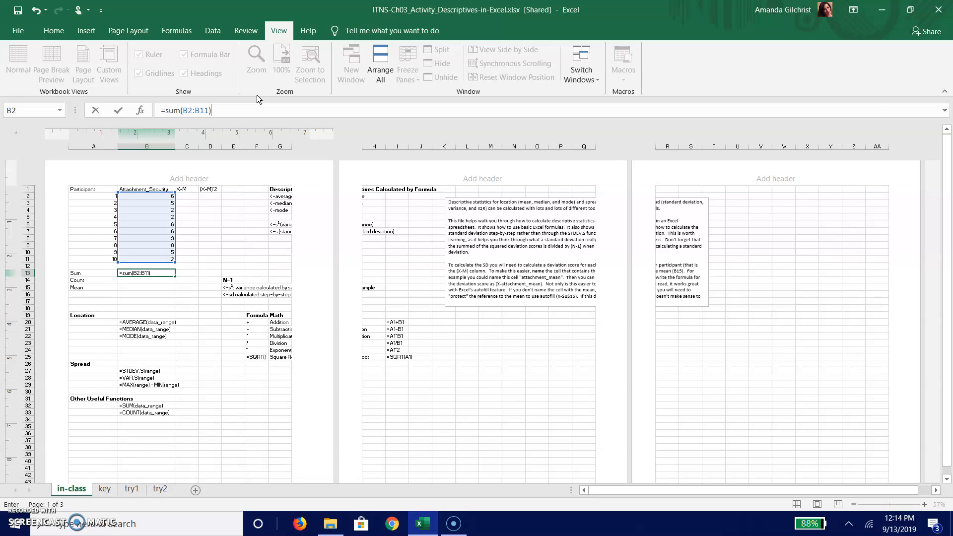
{"action": "key", "text": "Return"}
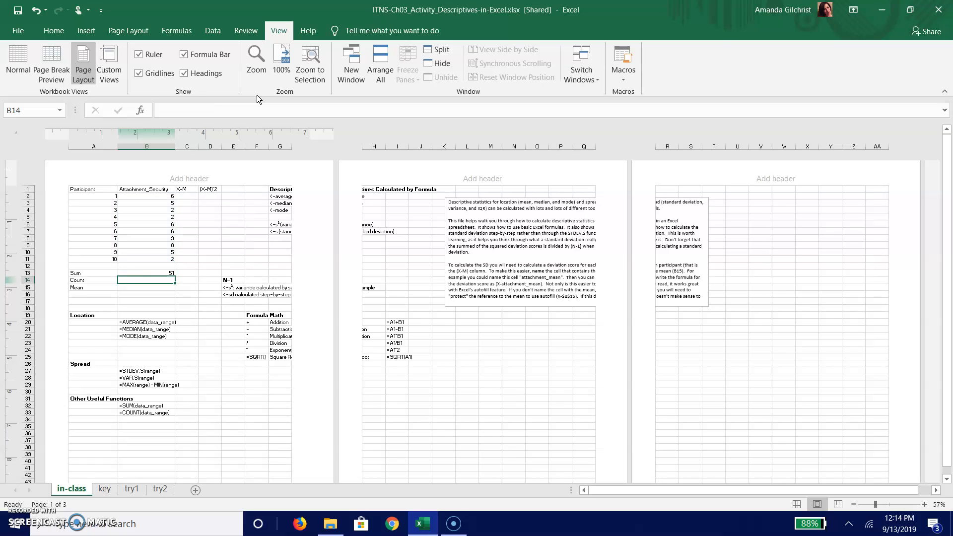
- Enter the formula =COUNT(B2:B11) in B14 to count the Attachment_Security scores
{"action": "type", "text": "=count("}
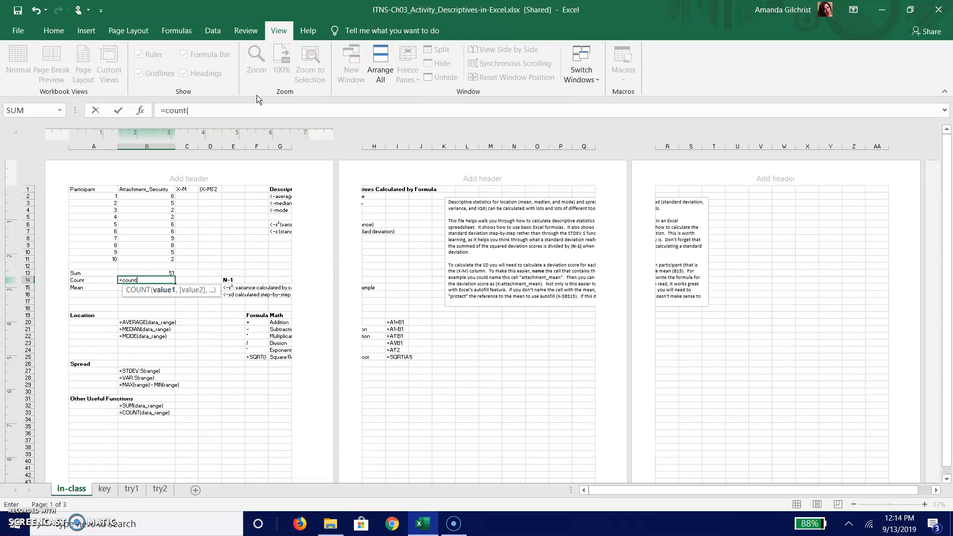
{"action": "left_click", "coordinate": [168, 196]}
{"action": "left_click_drag", "start_coordinate": [168, 197], "coordinate": [168, 259]}
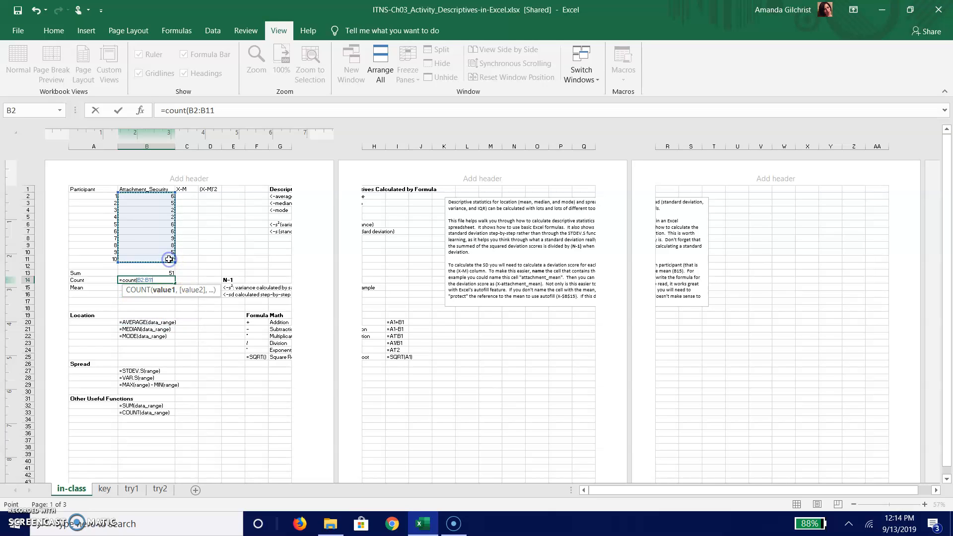
{"action": "type", "text": ")"}
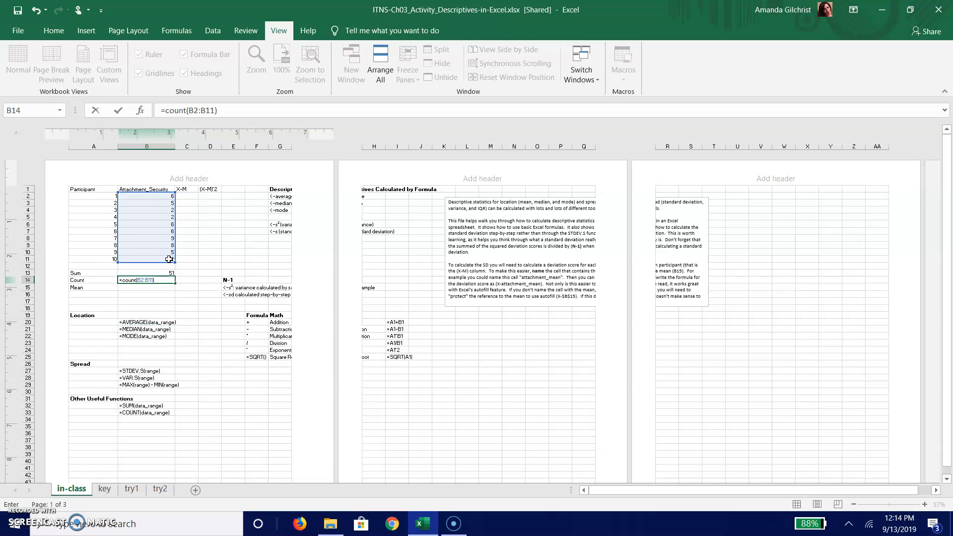
{"action": "key", "text": "Return"}
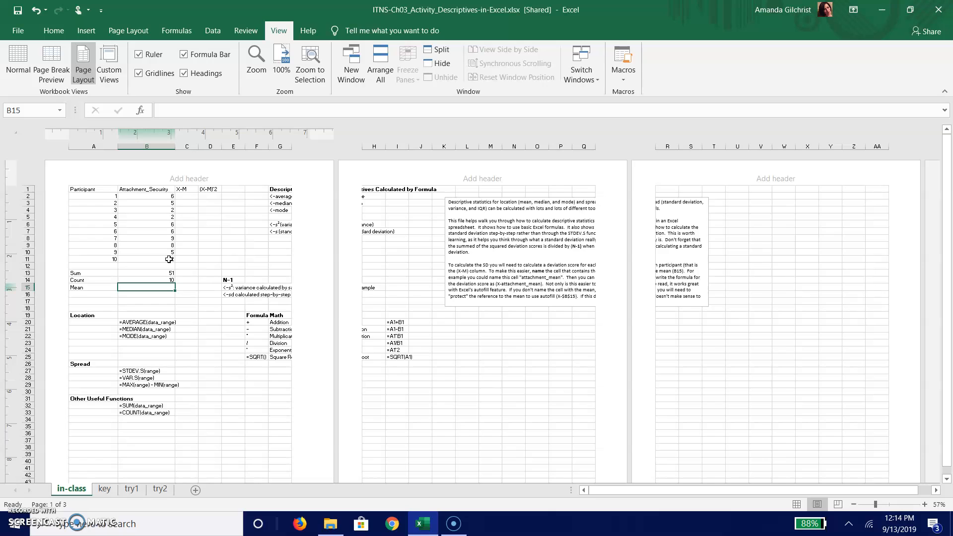
- Calculate the mean in B15 by dividing the sum by the count with the formula =B13/B14
{"action": "type", "text": "="}
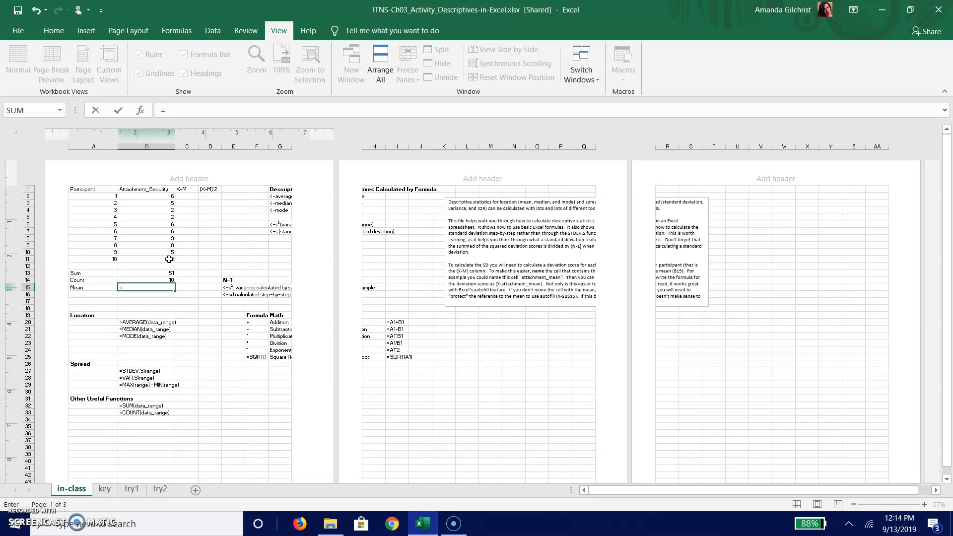
{"action": "type", "text": "b14"}
{"action": "key", "text": "BackSpace"}
{"action": "key", "text": "BackSpace"}
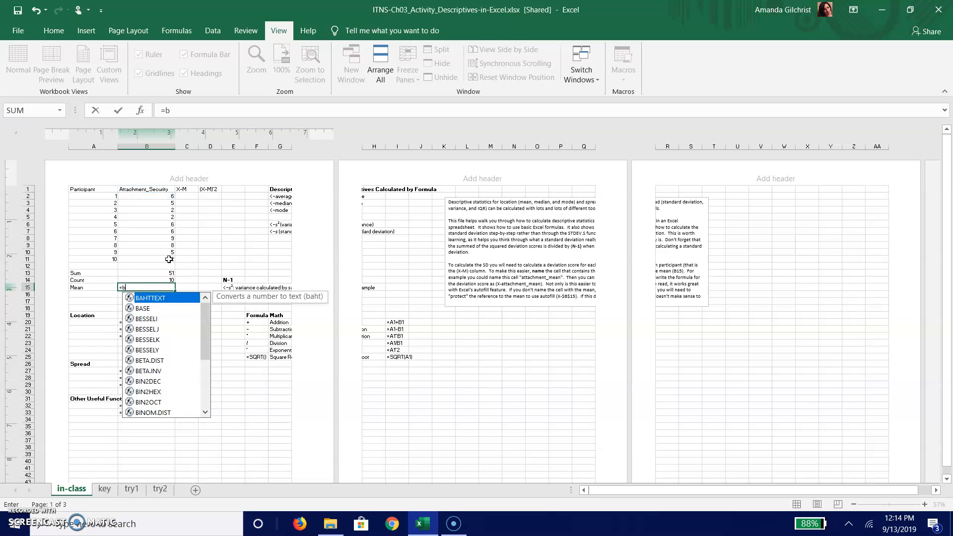
{"action": "type", "text": "13"}
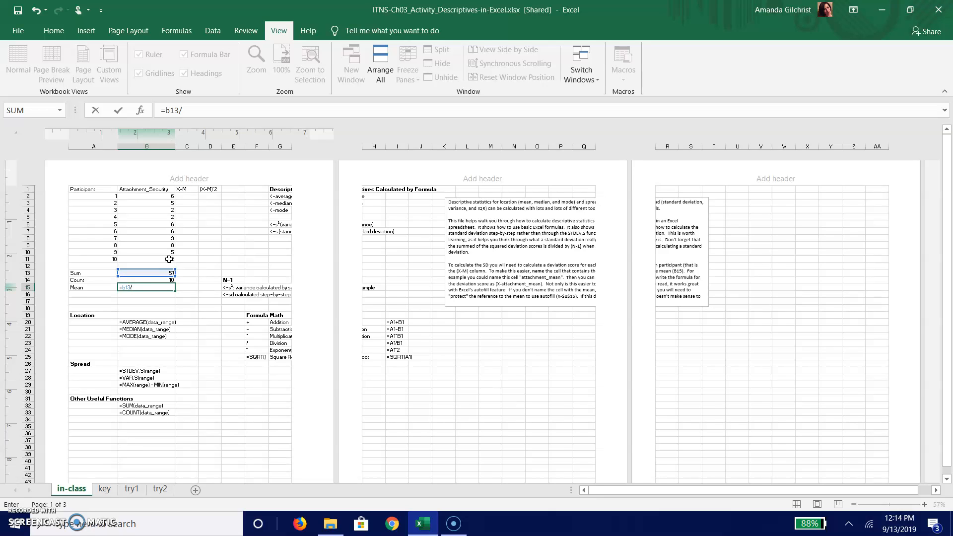
{"action": "type", "text": "/b14"}
{"action": "key", "text": "Return"}
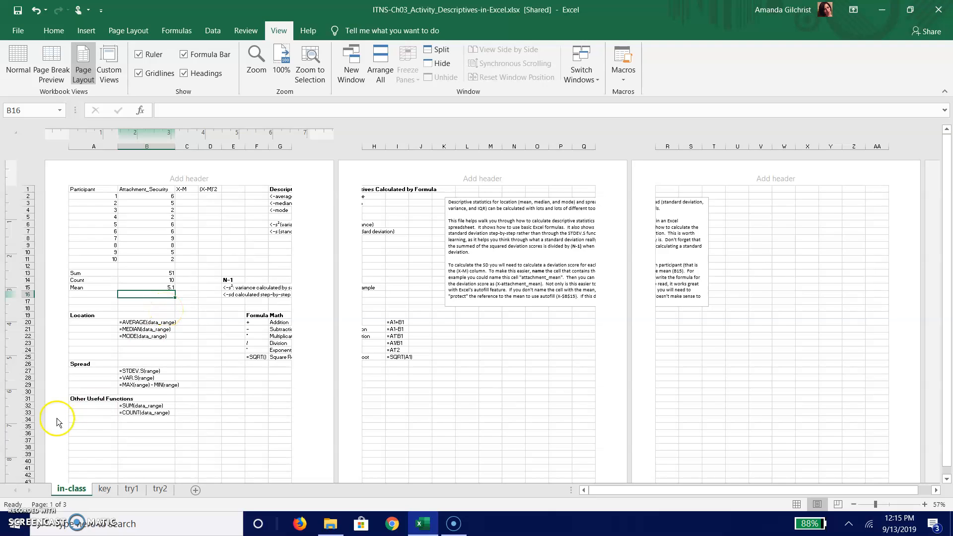
- Enter the formula =B2-B15 in C2 for the first participant's deviation from the mean
{"action": "left_click", "coordinate": [189, 198]}
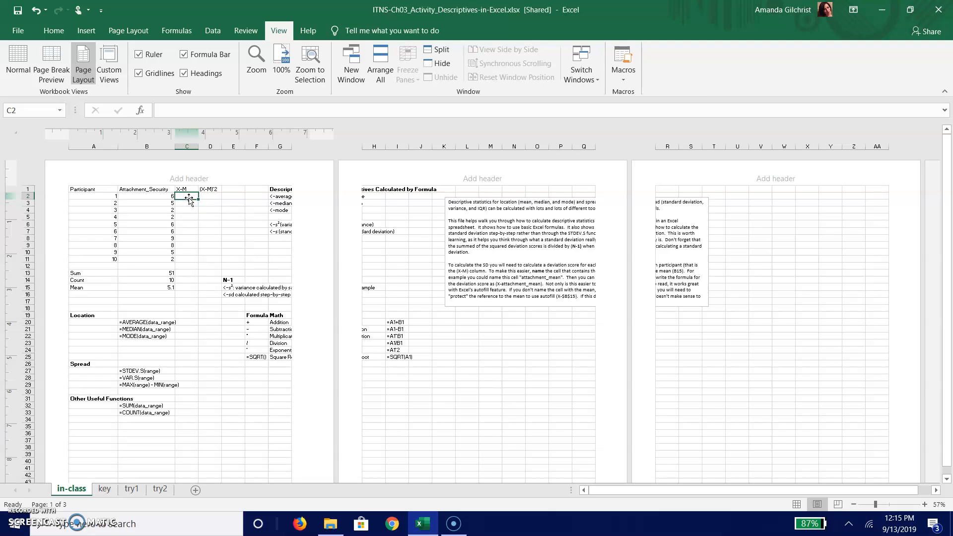
{"action": "left_click", "coordinate": [172, 109]}
{"action": "type", "text": "="}
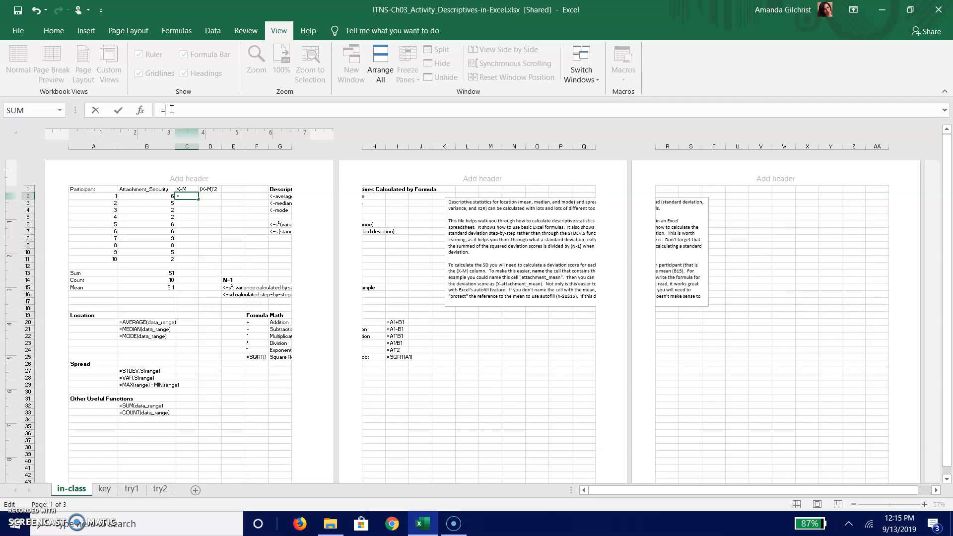
{"action": "type", "text": "b2"}
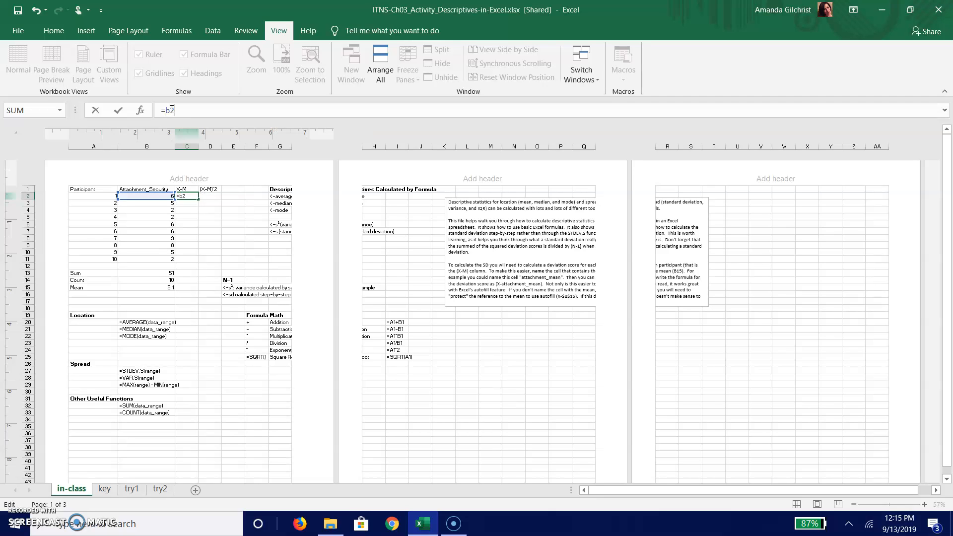
{"action": "type", "text": "-b15"}
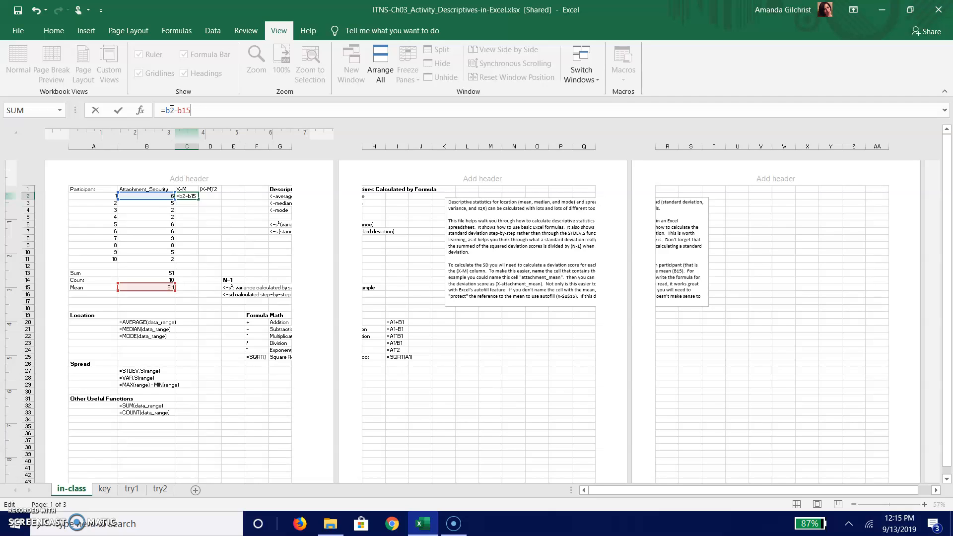
{"action": "key", "text": "Return"}
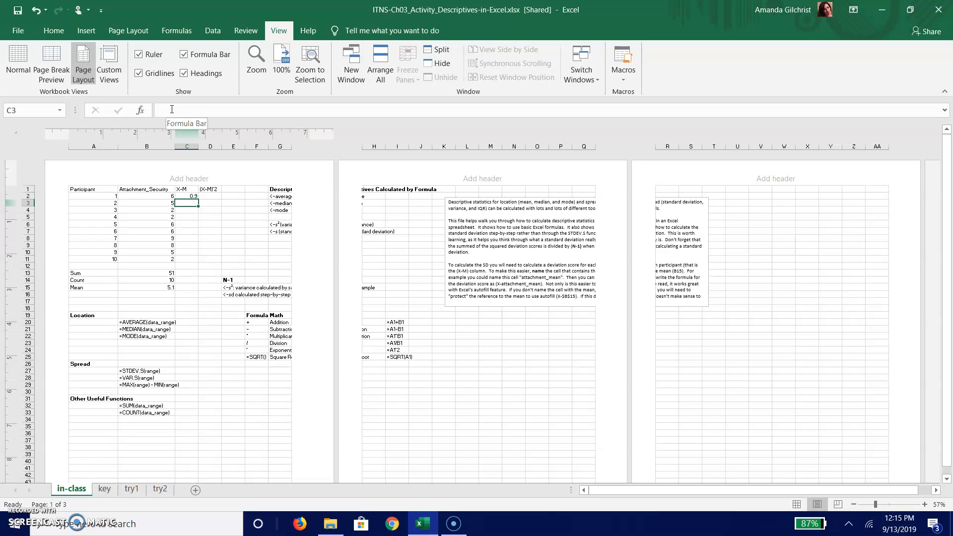
- Enter the formula =B3-B15 in C3 for the second participant's deviation from the mean
{"action": "type", "text": "="}
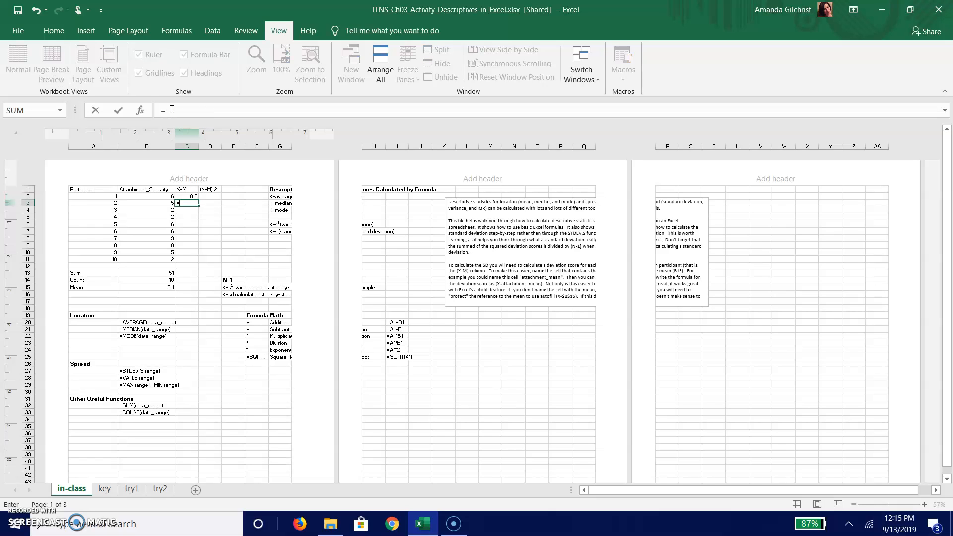
{"action": "type", "text": "b"}
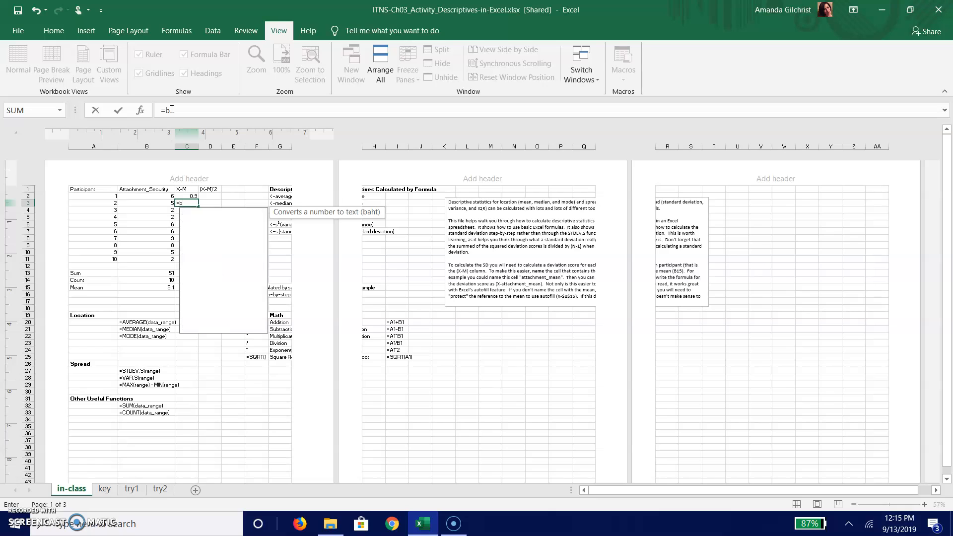
{"action": "type", "text": "3-b15"}
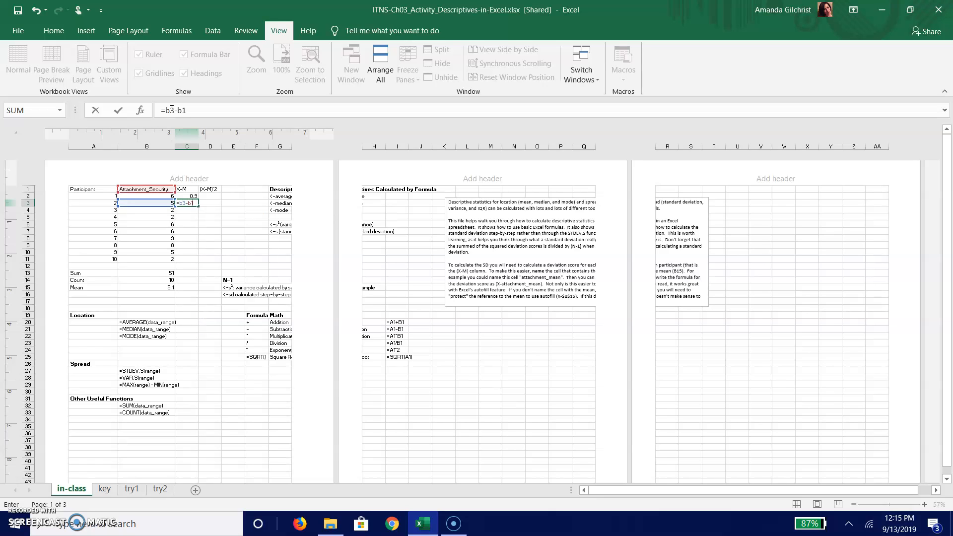
{"action": "key", "text": "Return"}
- Copy the two deviation formulas in C2:C3 and paste them into C4:C11 for the remaining participants
{"action": "key", "text": "Up"}
{"action": "key", "text": "Up"}
{"action": "key", "text": "shift+Down"}
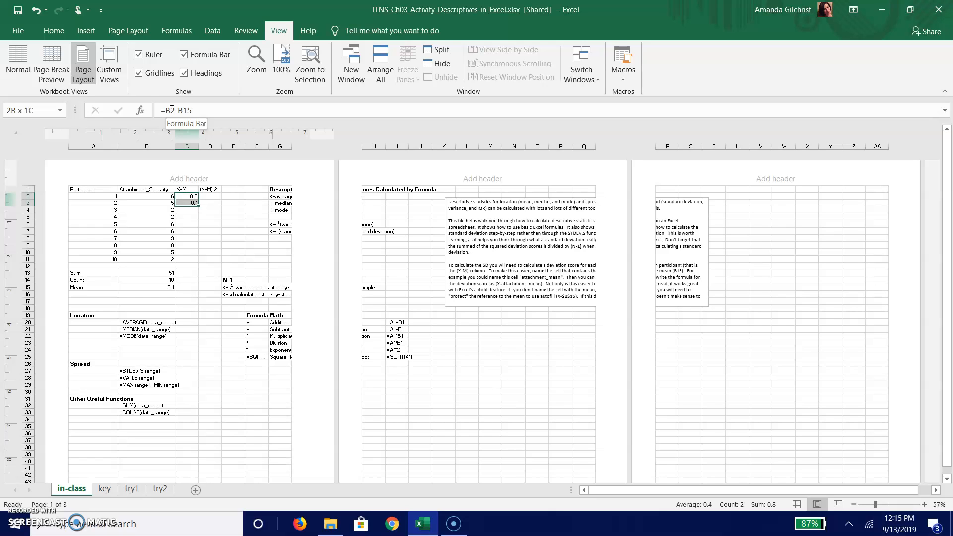
{"action": "key", "text": "ctrl+c"}
{"action": "key", "text": "Down"}
{"action": "key", "text": "Down"}
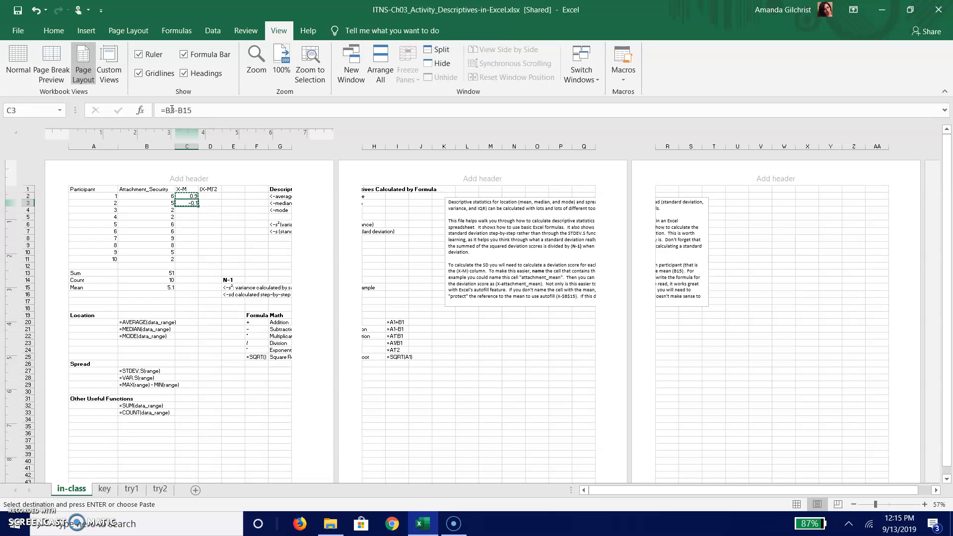
{"action": "key", "text": "shift+Down"}
{"action": "key", "text": "shift+Down"}
{"action": "key", "text": "shift+Down"}
{"action": "key", "text": "shift+Down"}
{"action": "key", "text": "shift+Down"}
{"action": "key", "text": "shift+Down"}
{"action": "key", "text": "shift+Down"}
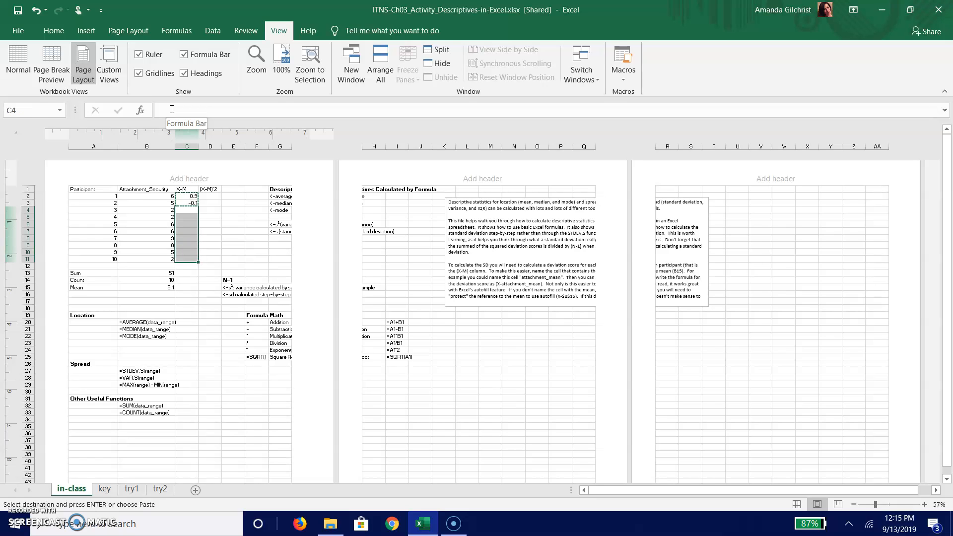
{"action": "key", "text": "ctrl+v"}
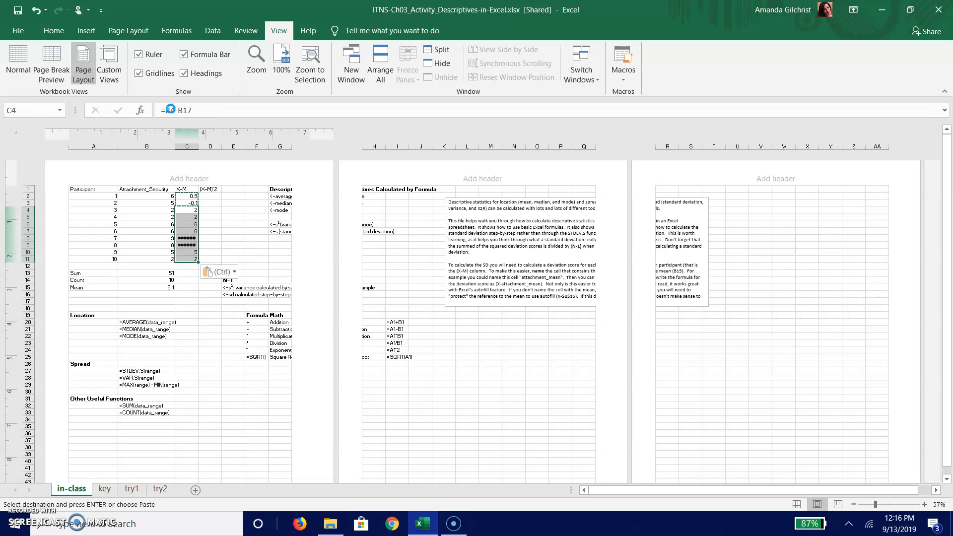
- Examine the pasted formulas in the X-M column to check which cells each one references
{"action": "key", "text": "Down"}
{"action": "key", "text": "Down"}
{"action": "key", "text": "Up"}
{"action": "key", "text": "Up"}
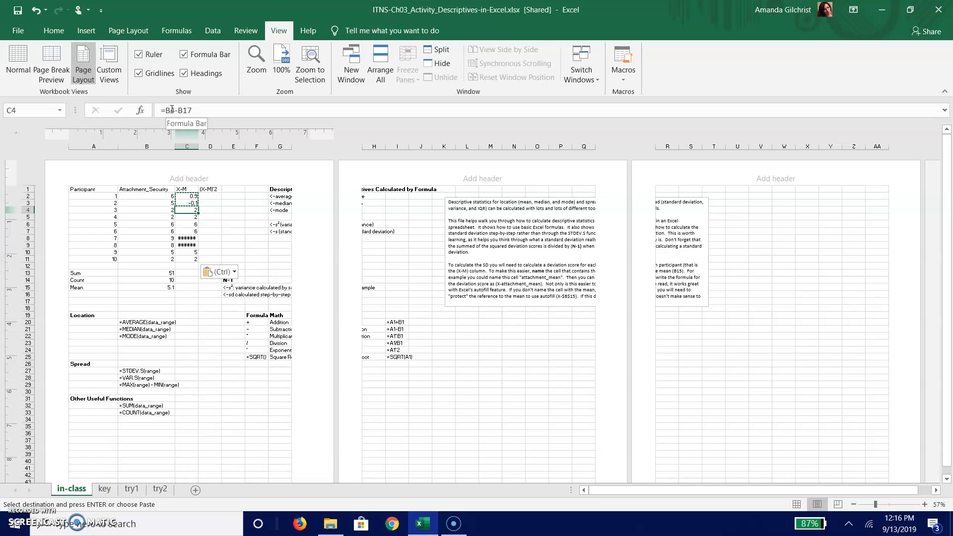
{"action": "key", "text": "Down"}
{"action": "key", "text": "Down"}
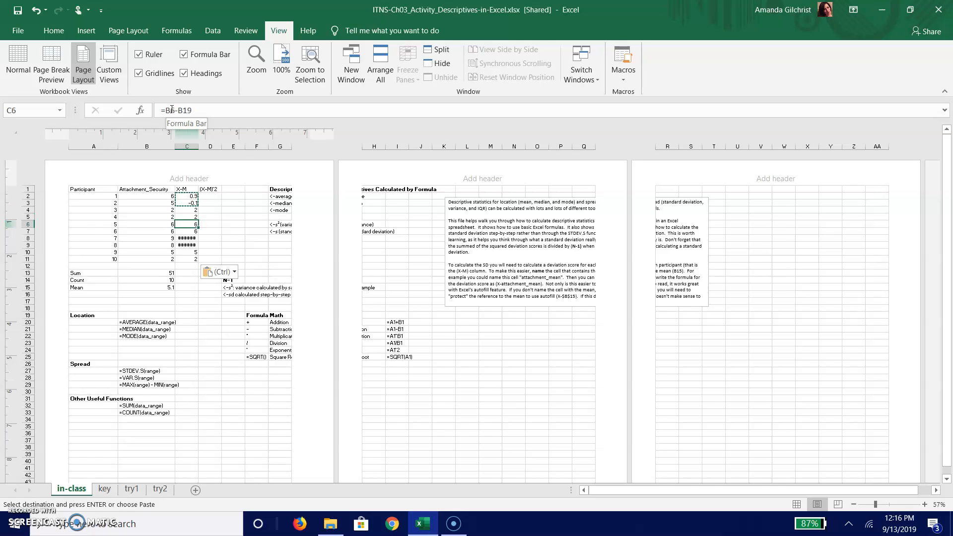
{"action": "key", "text": "Down"}
{"action": "key", "text": "Down"}
{"action": "key", "text": "Down"}
{"action": "key", "text": "Down"}
{"action": "key", "text": "Down"}
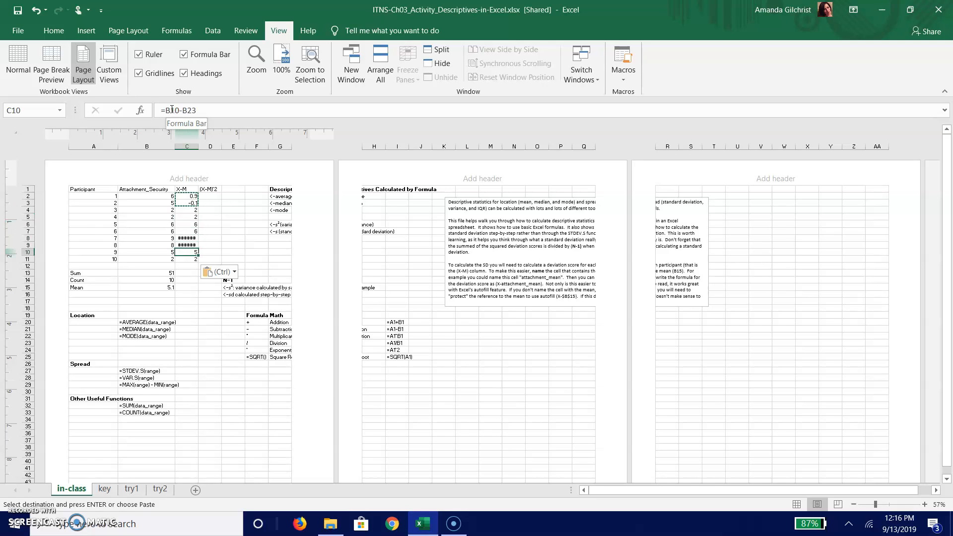
{"action": "key", "text": "Up"}
{"action": "key", "text": "Up"}
{"action": "key", "text": "Up"}
{"action": "key", "text": "Up"}
{"action": "key", "text": "Up"}
{"action": "key", "text": "Up"}
{"action": "key", "text": "Up"}
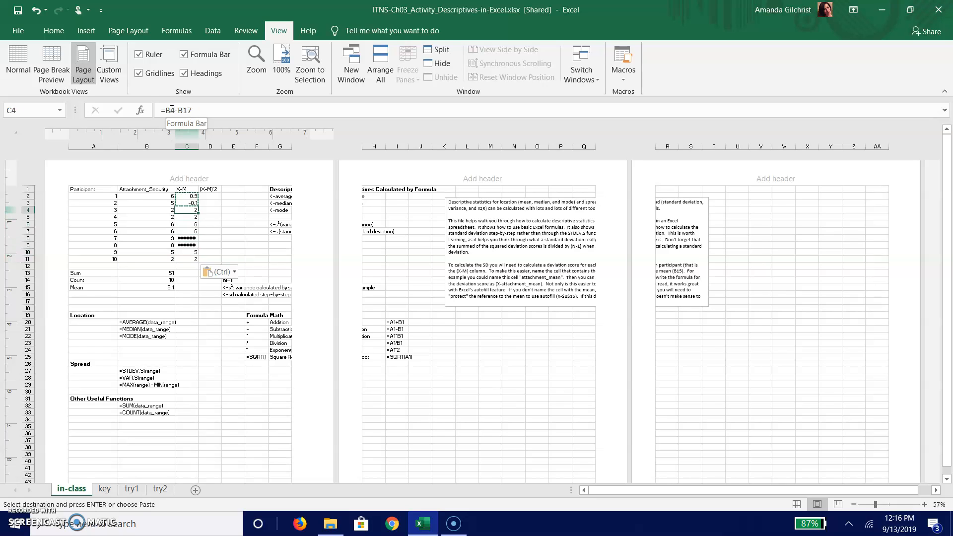
{"action": "key", "text": "shift+Down"}
{"action": "key", "text": "shift+Down"}
{"action": "key", "text": "shift+Down"}
{"action": "key", "text": "shift+Down"}
{"action": "key", "text": "shift+Down"}
{"action": "key", "text": "shift+Down"}
{"action": "key", "text": "shift+Down"}
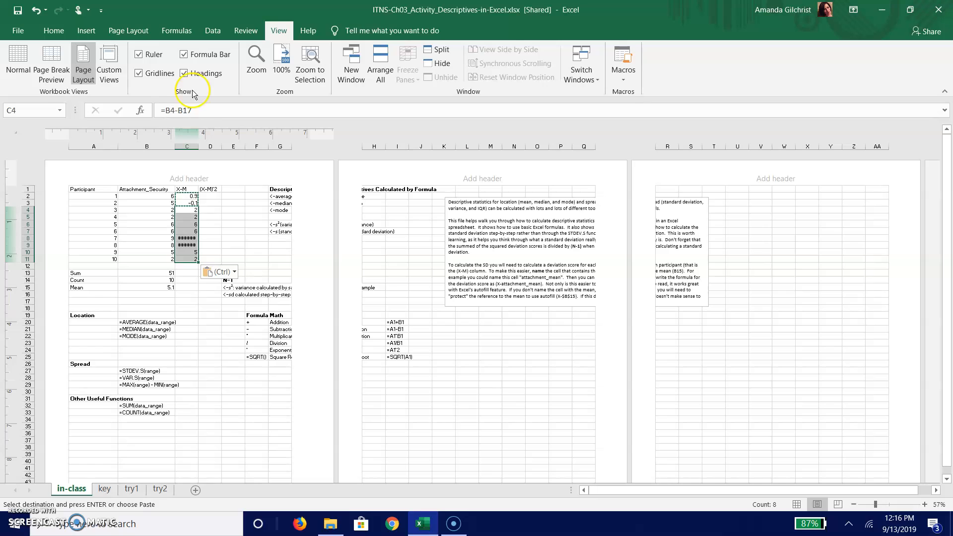
{"action": "left_click", "coordinate": [46, 32]}
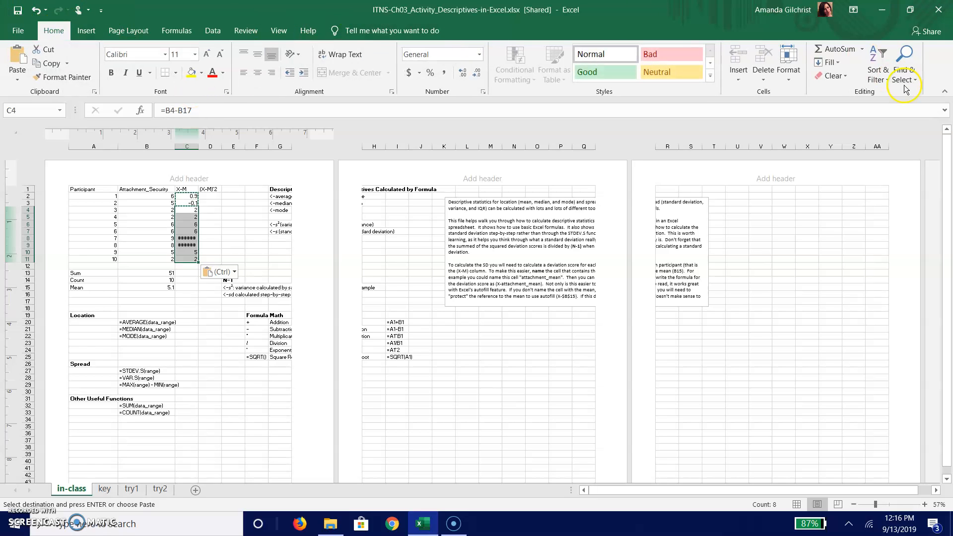
{"action": "left_click", "coordinate": [899, 77]}
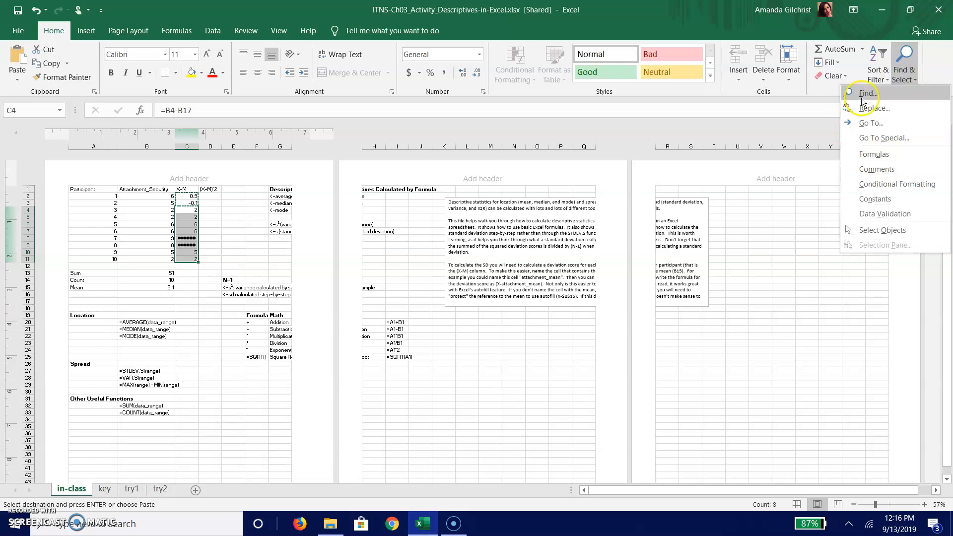
{"action": "left_click", "coordinate": [881, 109]}
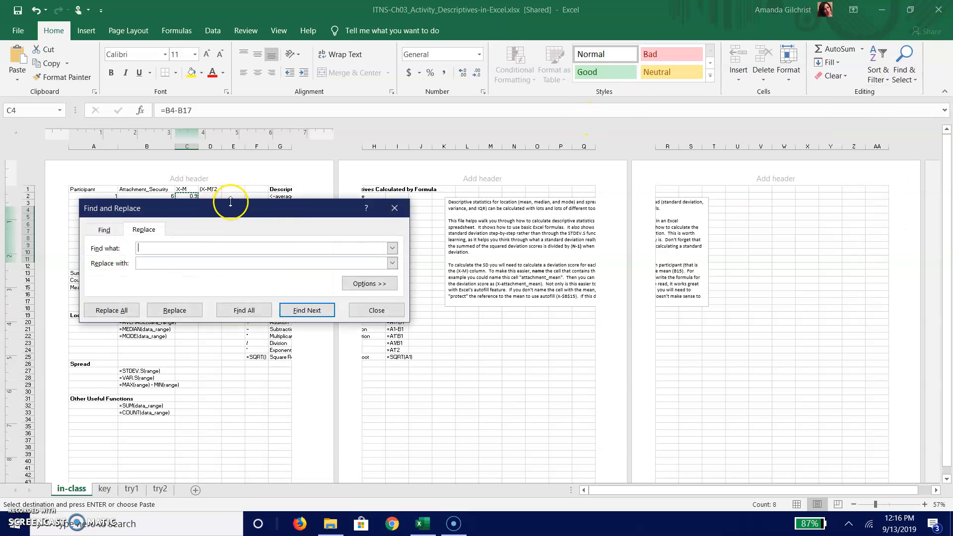
{"action": "left_click_drag", "start_coordinate": [230, 208], "coordinate": [414, 210]}
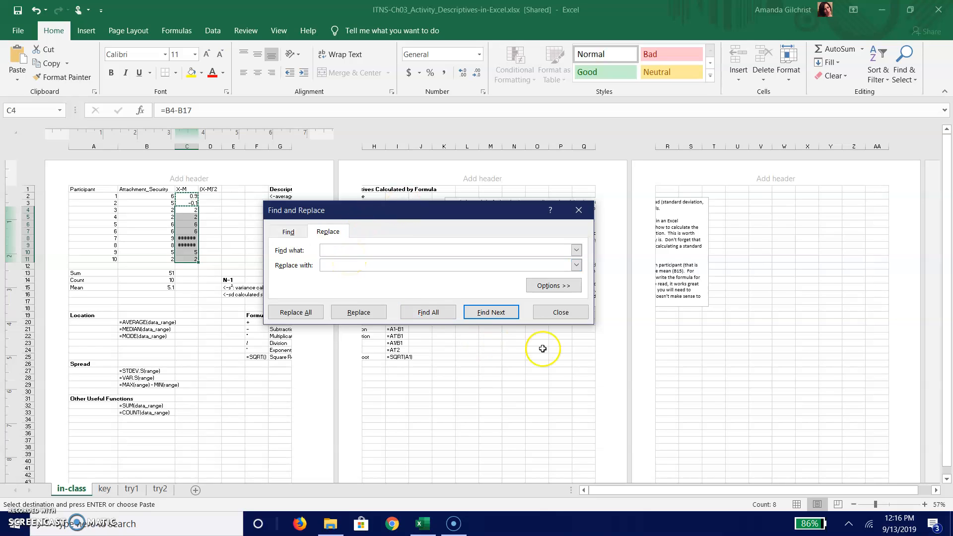
{"action": "left_click", "coordinate": [561, 312]}
- Replace the pasted deviation formulas for participants 3 and 4 with =B4-B15 in C4 and =B5-B15 in C5
{"action": "double_click", "coordinate": [188, 211]}
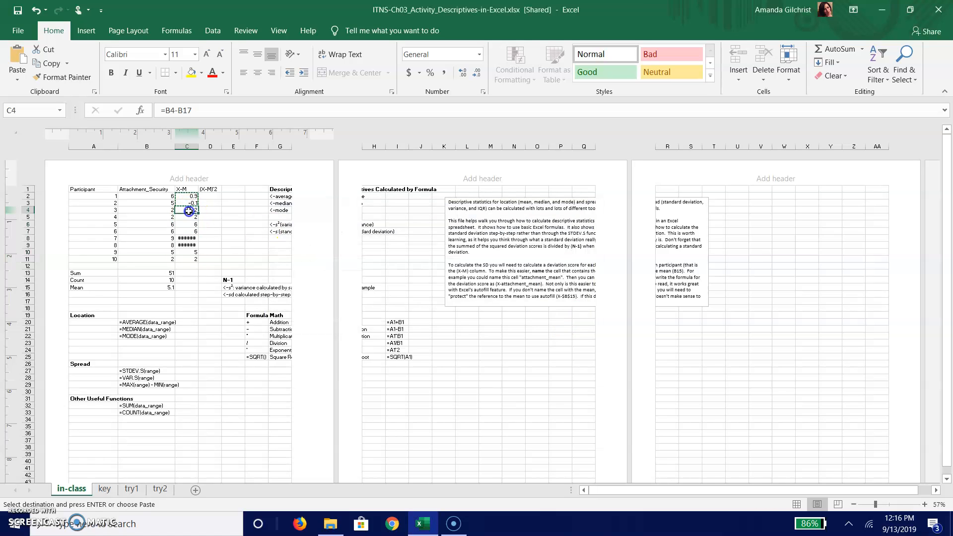
{"action": "key", "text": "Escape"}
{"action": "type", "text": "=b"}
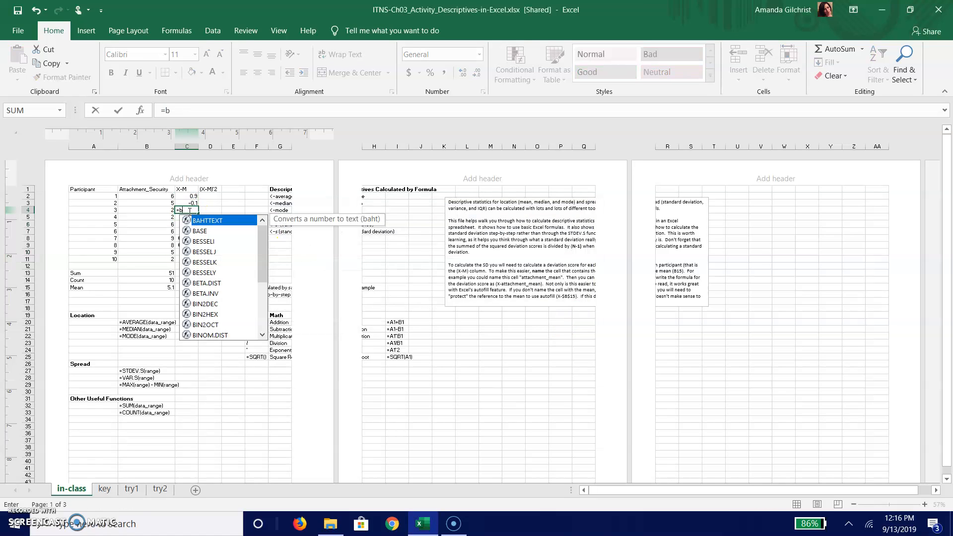
{"action": "type", "text": "4-b15"}
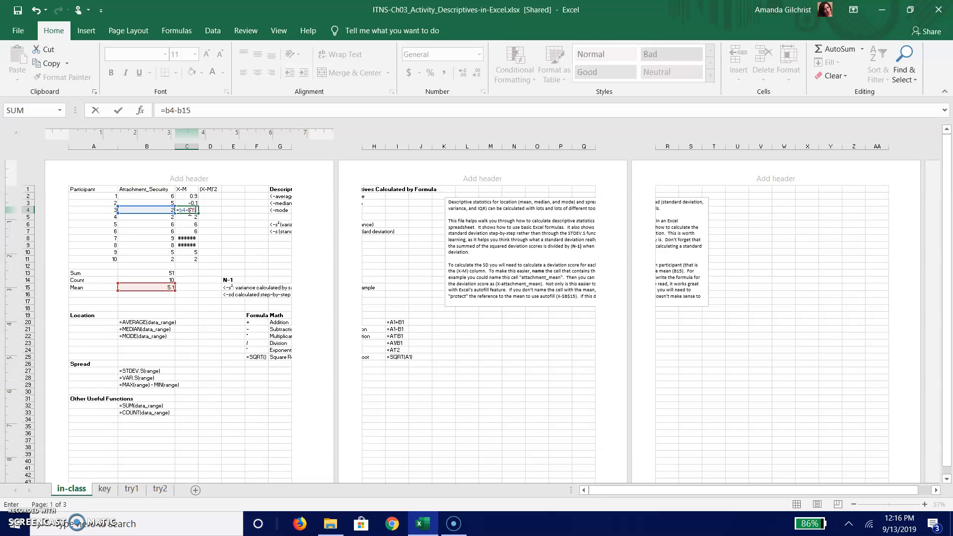
{"action": "key", "text": "Return"}
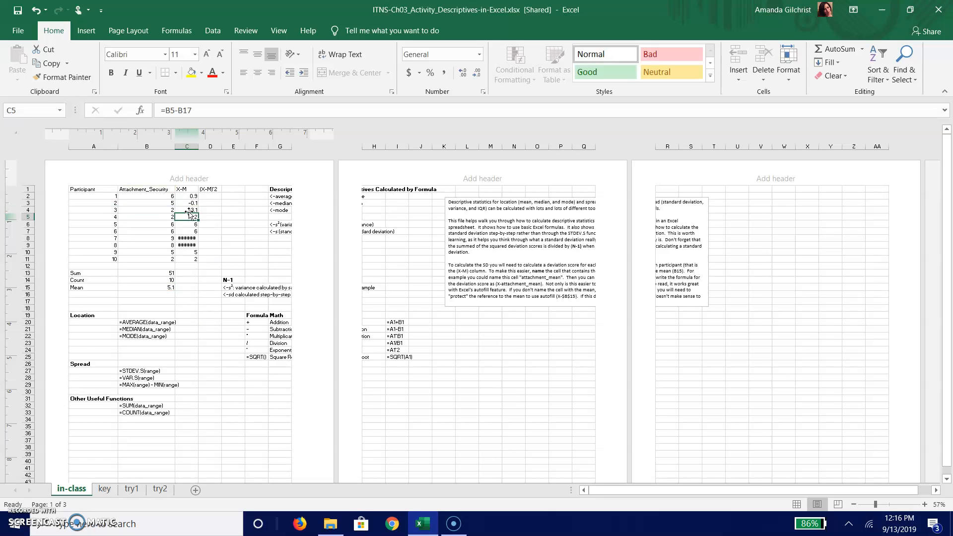
{"action": "type", "text": "=b5"}
{"action": "type", "text": "-b15"}
{"action": "key", "text": "Return"}
- Enter the formula =B6-B15 in C7 and =B7-B15 in C8
{"action": "key", "text": "Return"}
{"action": "type", "text": "=b6-b15"}
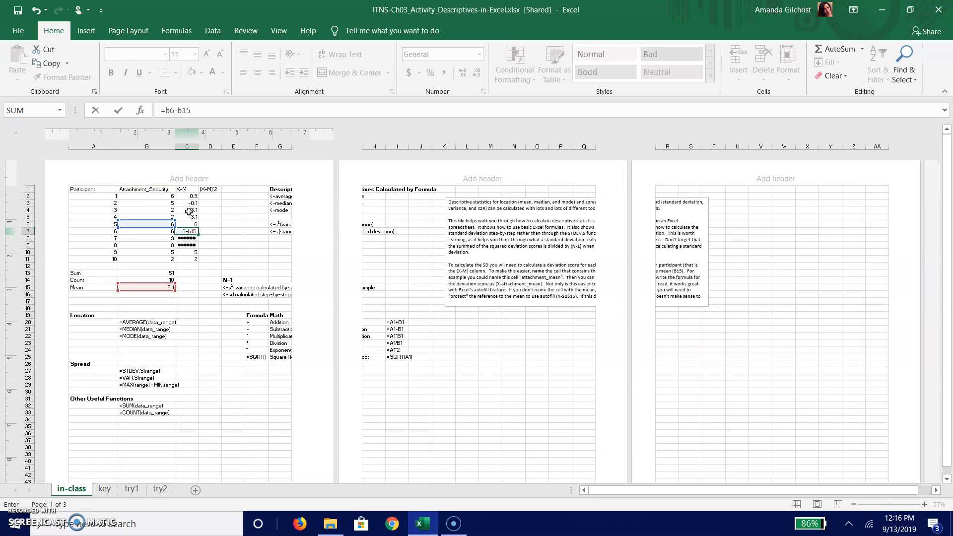
{"action": "key", "text": "Return"}
{"action": "type", "text": "=b"}
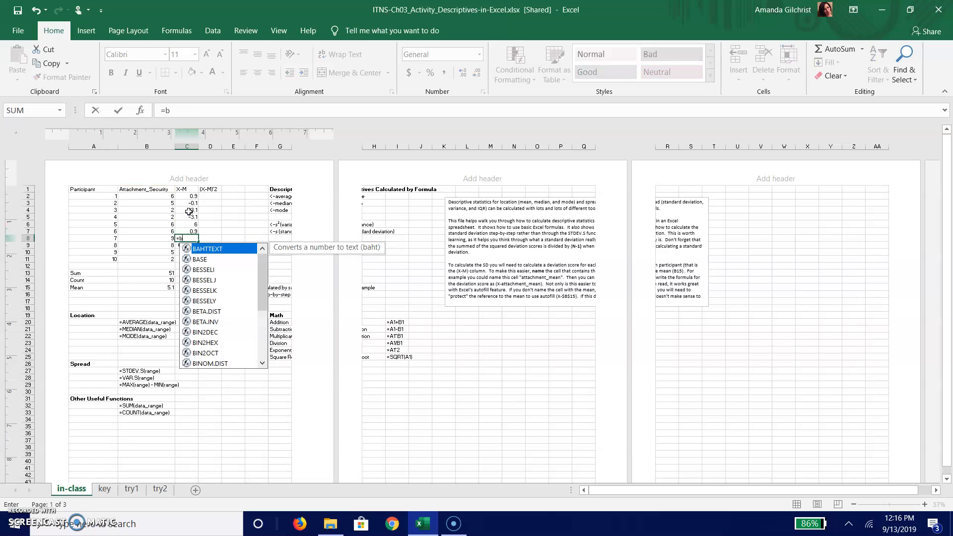
{"action": "type", "text": "7-b15"}
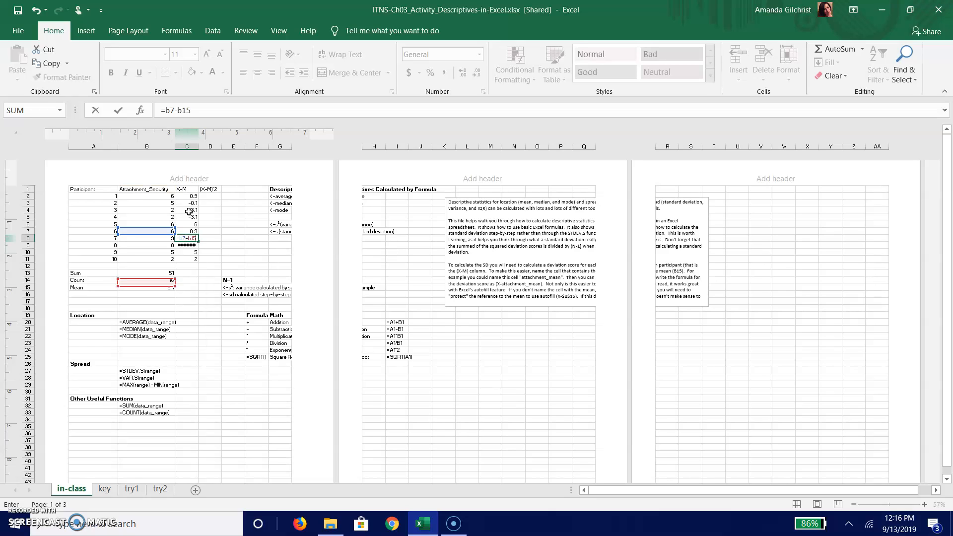
{"action": "key", "text": "Return"}
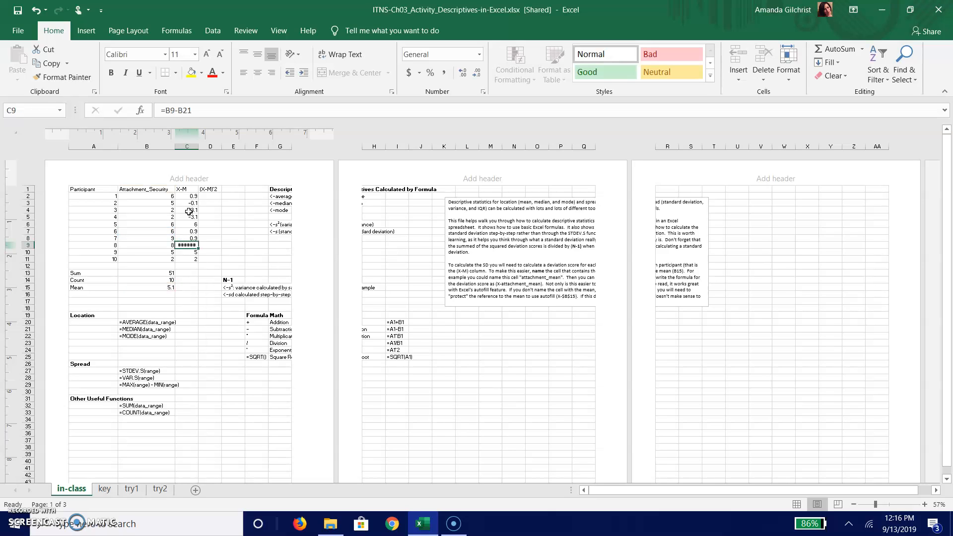
{"action": "type", "text": "=b"}
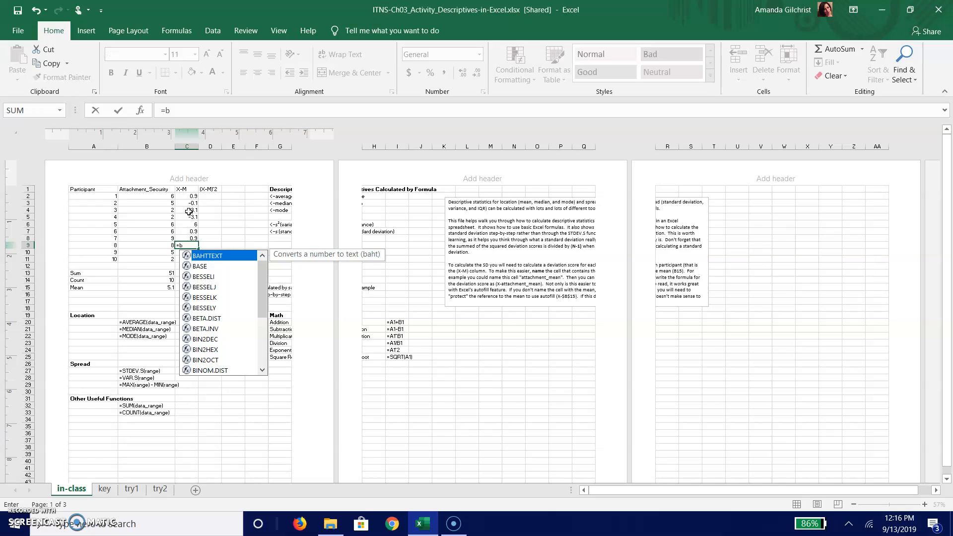
{"action": "type", "text": "8"}
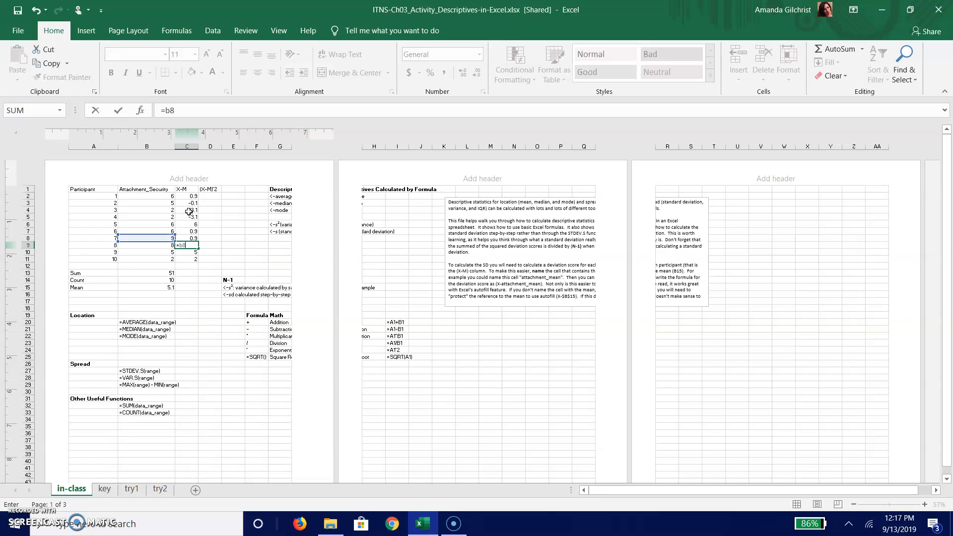
{"action": "key", "text": "BackSpace"}
{"action": "key", "text": "BackSpace"}
{"action": "key", "text": "BackSpace"}
- Enter the formula =B7-B15 in C7 for the sixth participant's deviation from the mean
{"action": "key", "text": "Up"}
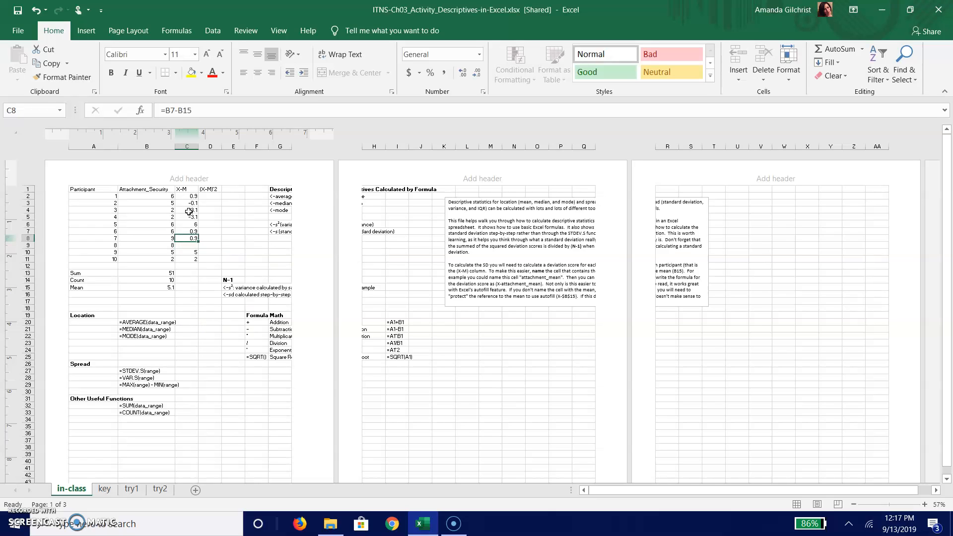
{"action": "key", "text": "Up"}
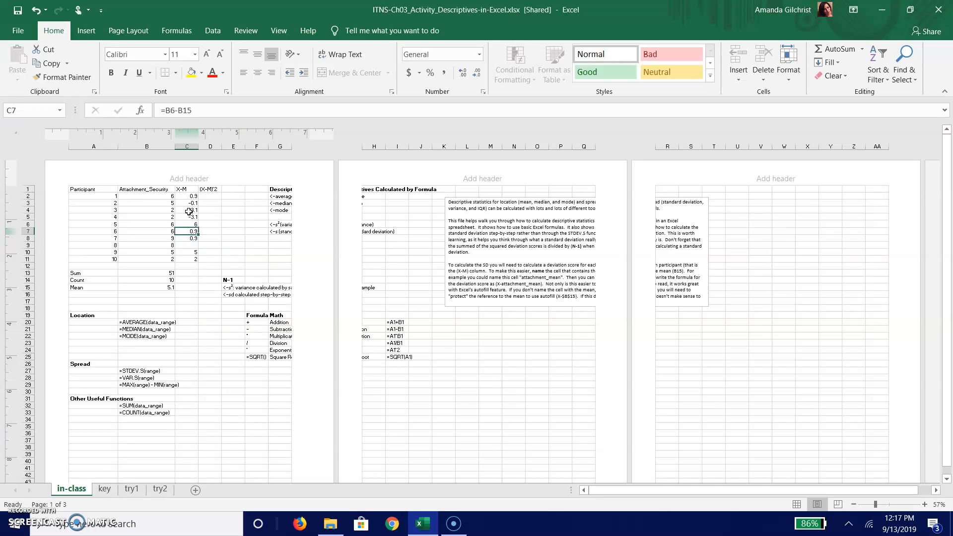
{"action": "key", "text": "Up"}
{"action": "key", "text": "Down"}
{"action": "type", "text": "=b"}
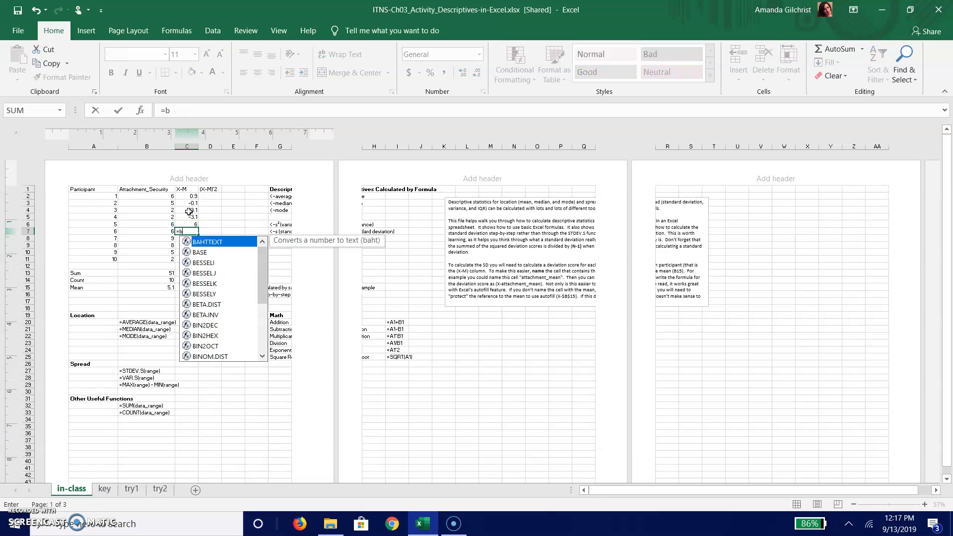
{"action": "type", "text": "7-b15"}
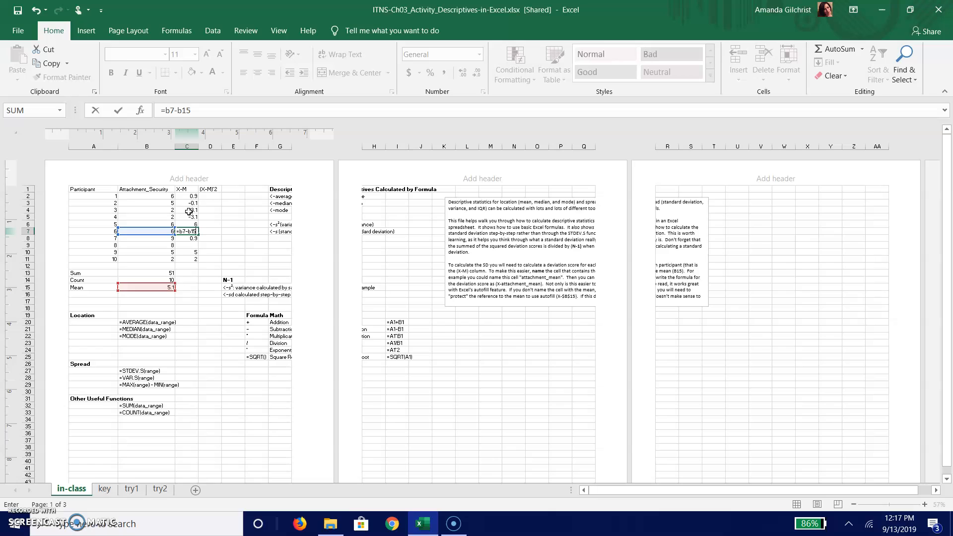
{"action": "key", "text": "Return"}
- Enter the deviation formulas =B8-B15 in C8 and =B9-B15 in C9 for participants 7 and 8
{"action": "type", "text": "=b"}
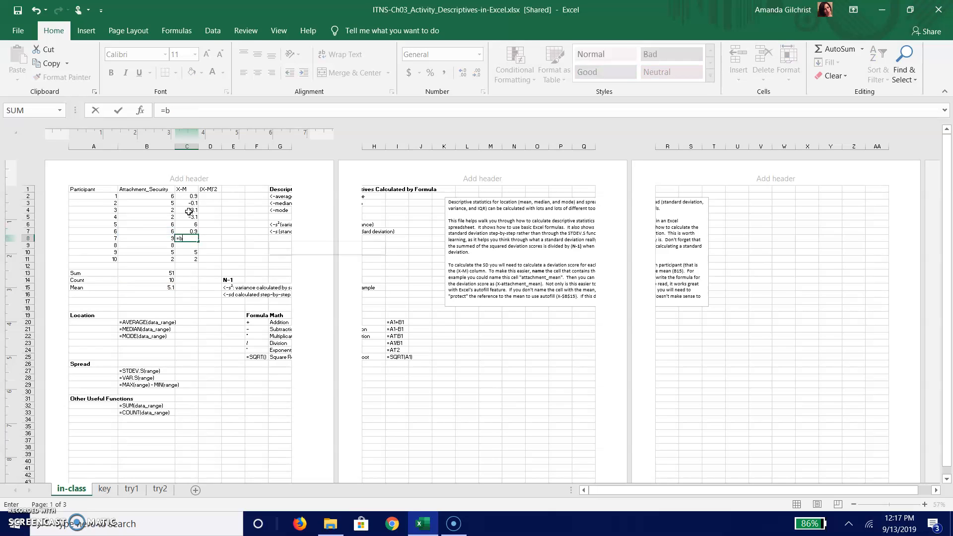
{"action": "type", "text": "8-b15"}
{"action": "key", "text": "Return"}
{"action": "type", "text": "=b"}
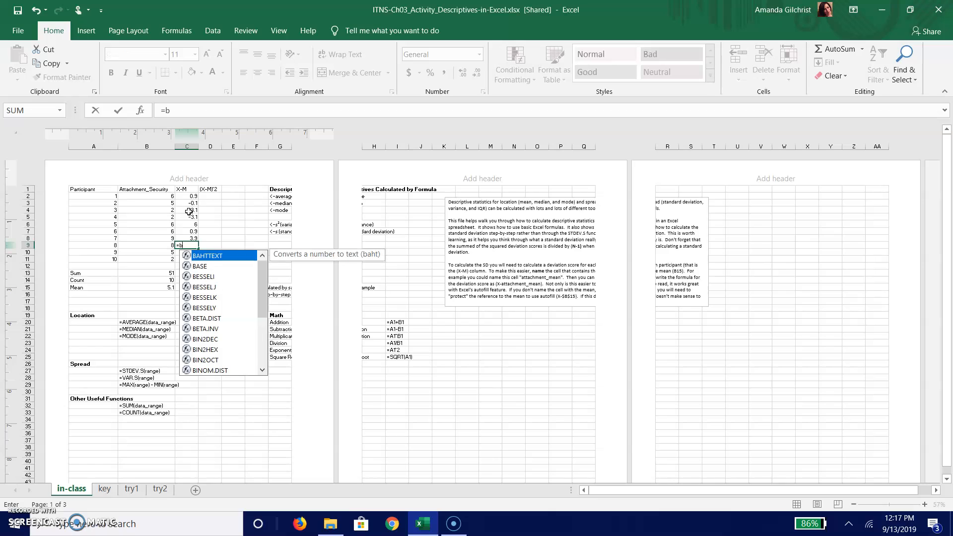
{"action": "type", "text": "9-b15"}
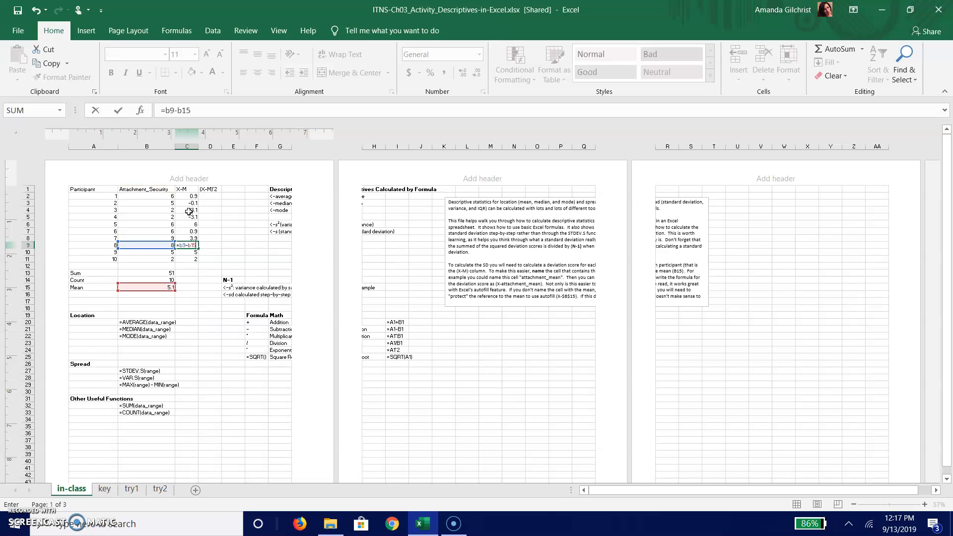
{"action": "key", "text": "Return"}
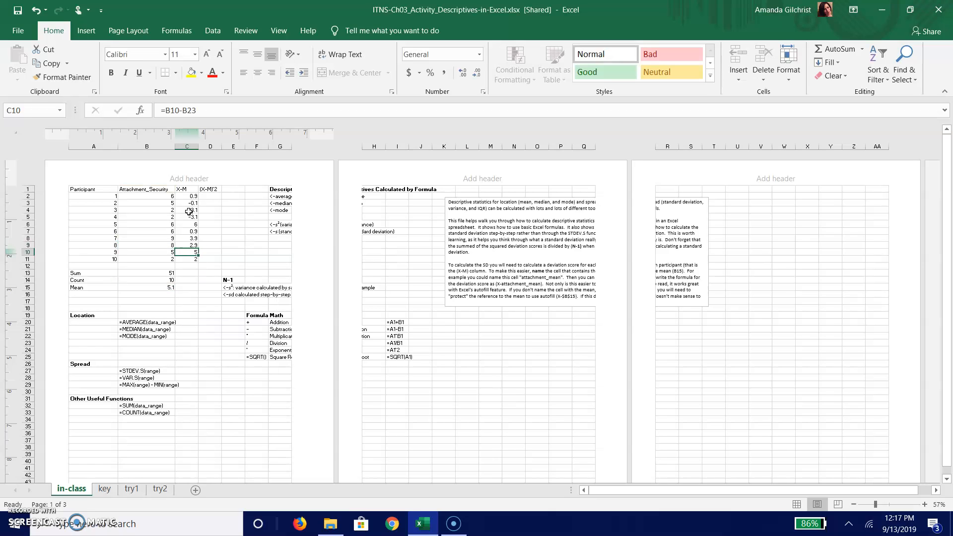
- Enter the deviation formulas =B10-B15 in C10 and =B11-B15 in C11 for participants 9 and 10
{"action": "type", "text": "=b10-b15"}
{"action": "key", "text": "Return"}
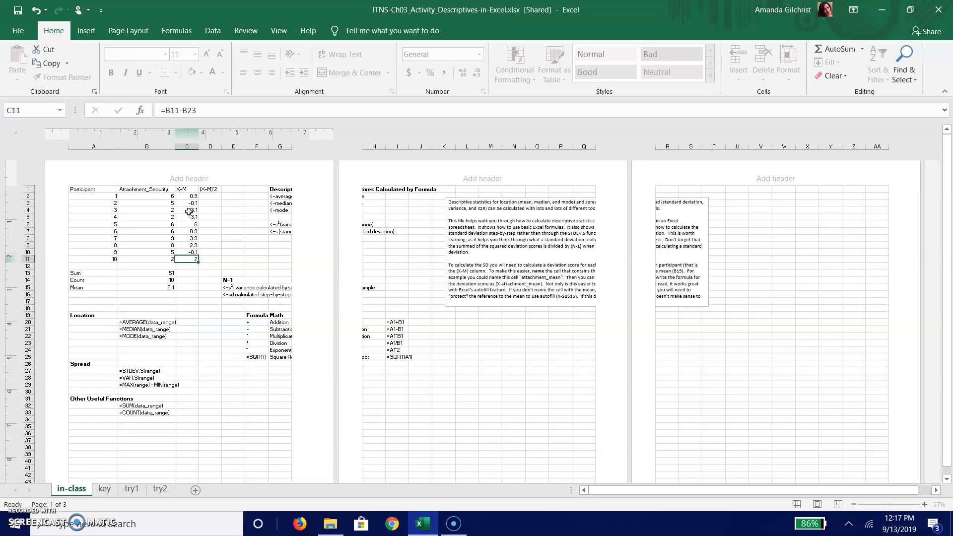
{"action": "type", "text": "=b11-b15"}
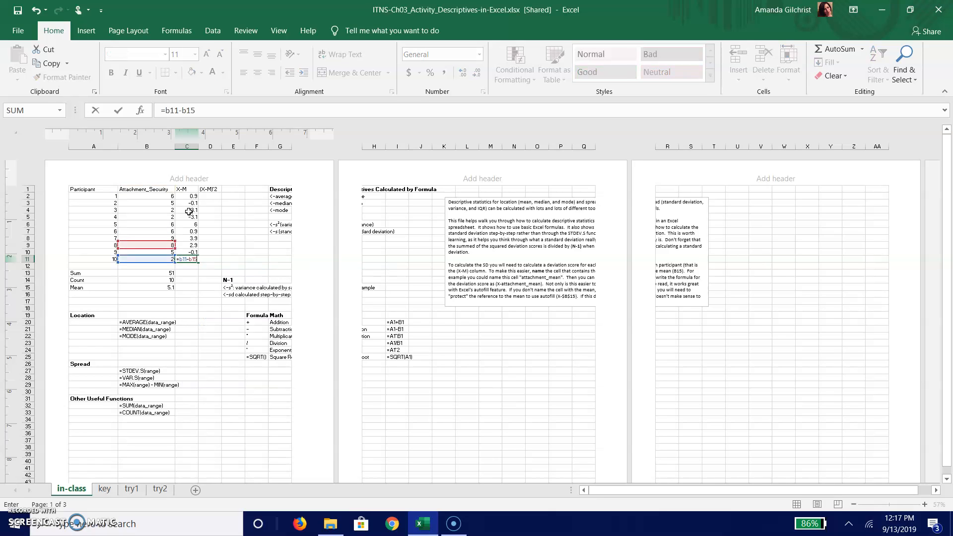
{"action": "key", "text": "Return"}
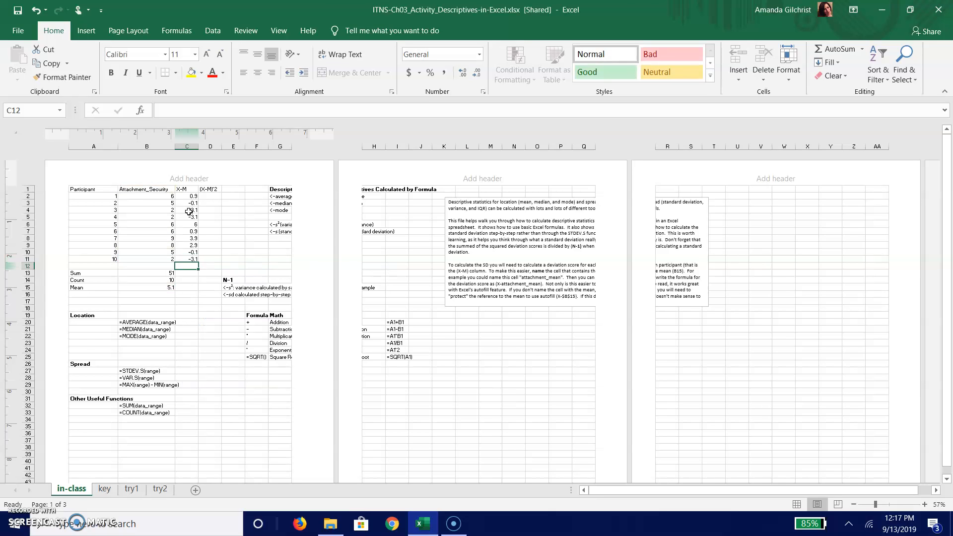
- Add up the X-M deviation scores in C13 of the Sum row with =SUM(C2:C11)
{"action": "key", "text": "Up"}
{"action": "key", "text": "Down"}
{"action": "key", "text": "Down"}
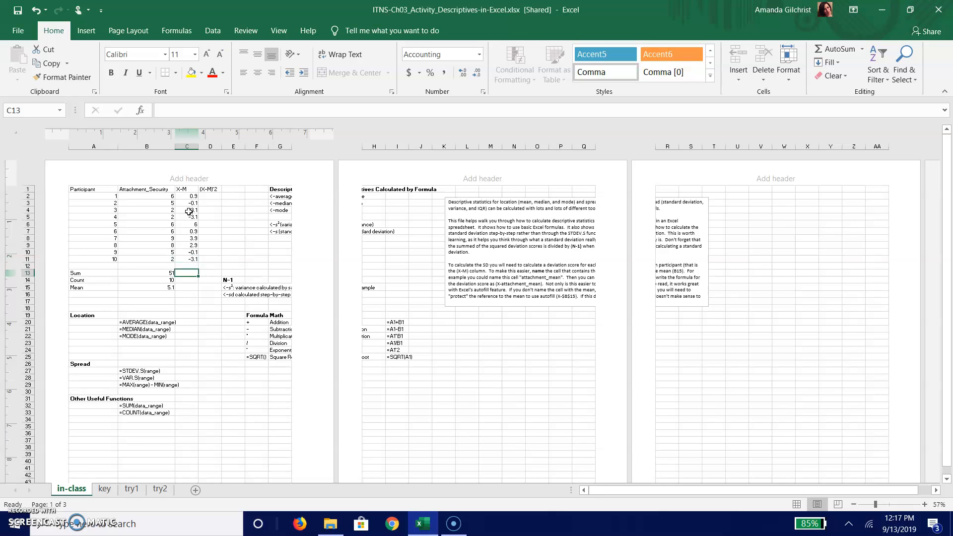
{"action": "type", "text": "=sum("}
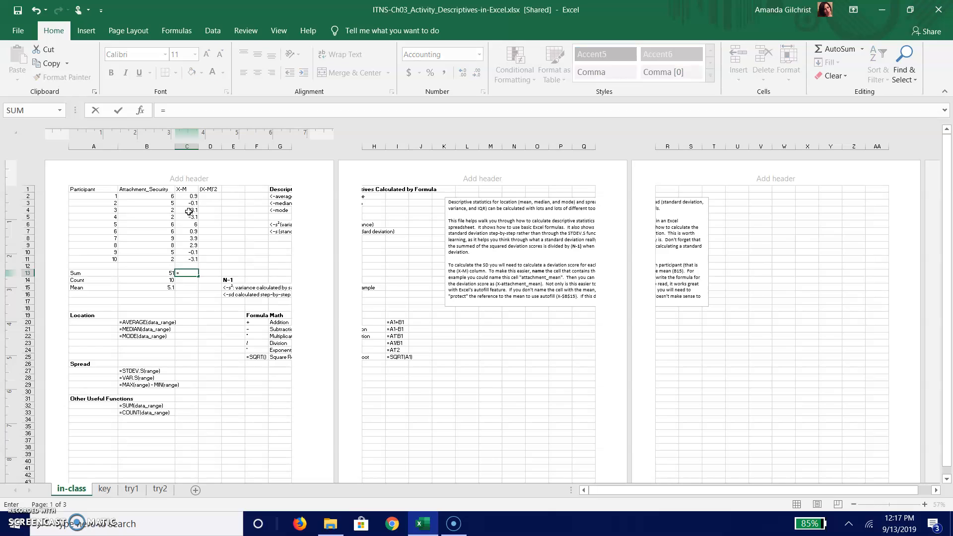
{"action": "left_click_drag", "start_coordinate": [187, 196], "coordinate": [191, 257]}
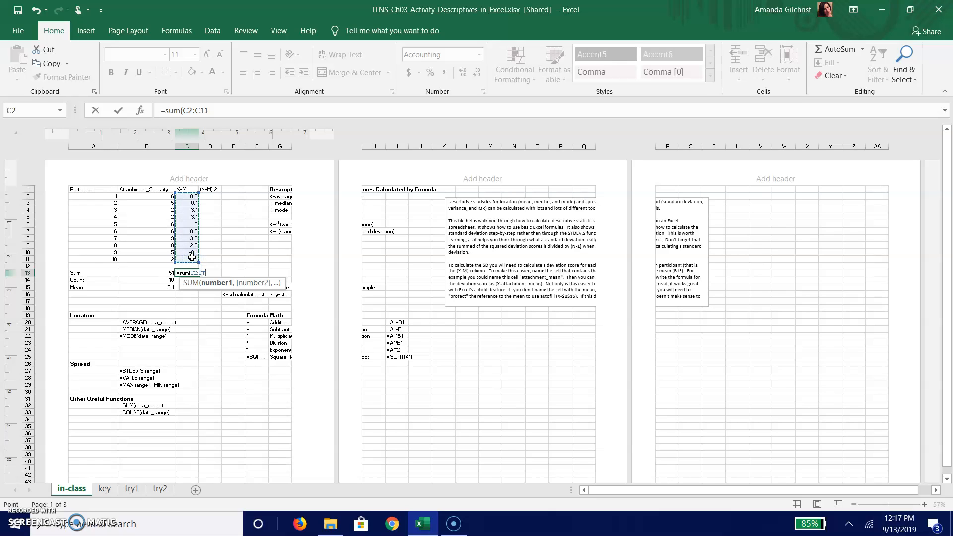
{"action": "key", "text": "Return"}
- Check the formulas in the X-M column cell by cell for a wrong reference to the mean
{"action": "key", "text": "Up"}
{"action": "key", "text": "Up"}
{"action": "key", "text": "Up"}
{"action": "key", "text": "Up"}
{"action": "key", "text": "Up"}
{"action": "key", "text": "Up"}
{"action": "key", "text": "Up"}
{"action": "key", "text": "Up"}
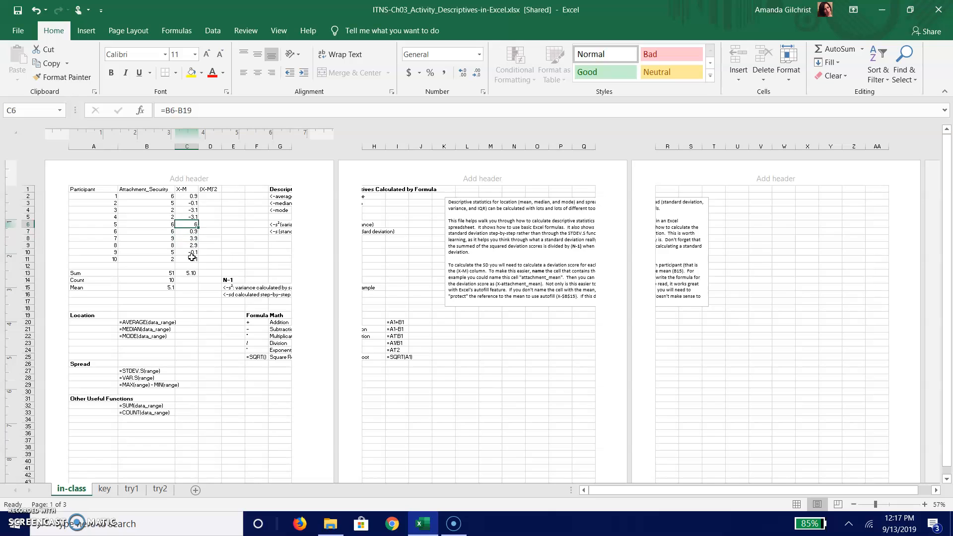
{"action": "key", "text": "Up"}
{"action": "key", "text": "Up"}
{"action": "key", "text": "Up"}
{"action": "key", "text": "Up"}
{"action": "key", "text": "Up"}
{"action": "key", "text": "Down"}
{"action": "key", "text": "Down"}
{"action": "key", "text": "Down"}
{"action": "key", "text": "Down"}
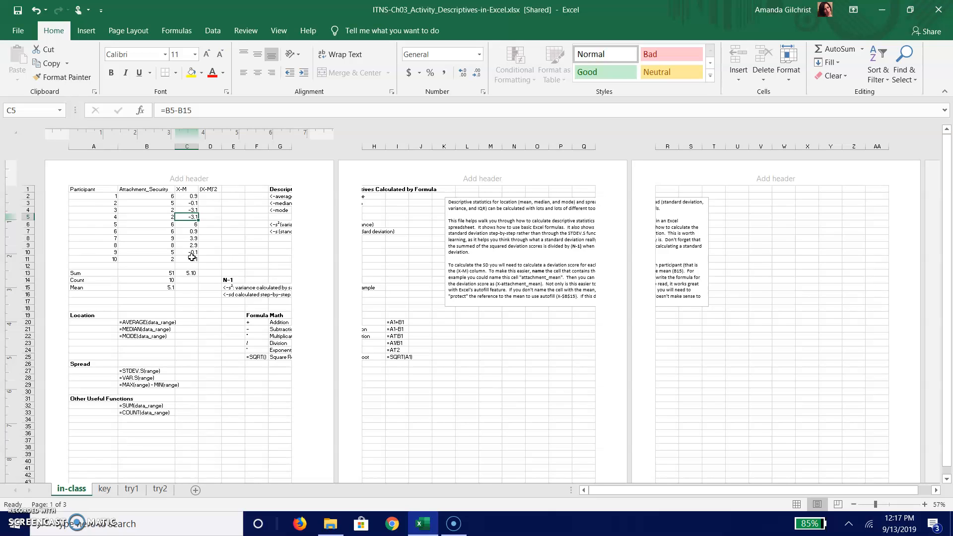
- Correct the deviation formula for participant 5 in C6 to =B6-B15 and recheck the deviations' sum in C13
{"action": "key", "text": "Down"}
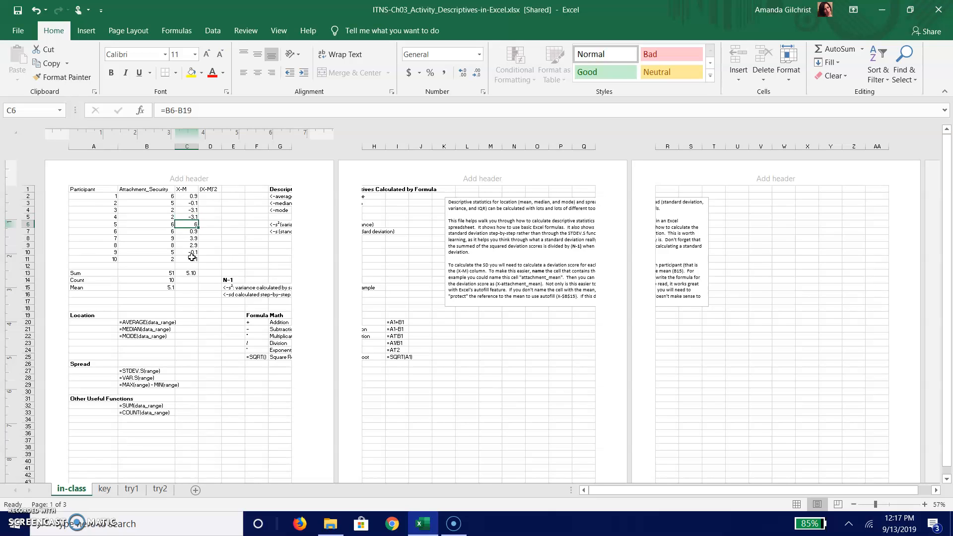
{"action": "type", "text": "="}
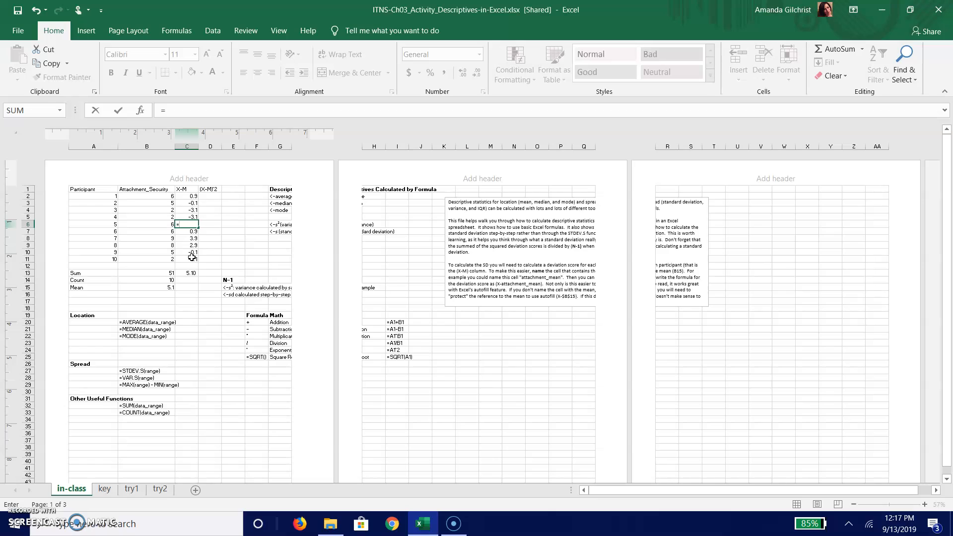
{"action": "type", "text": "b6"}
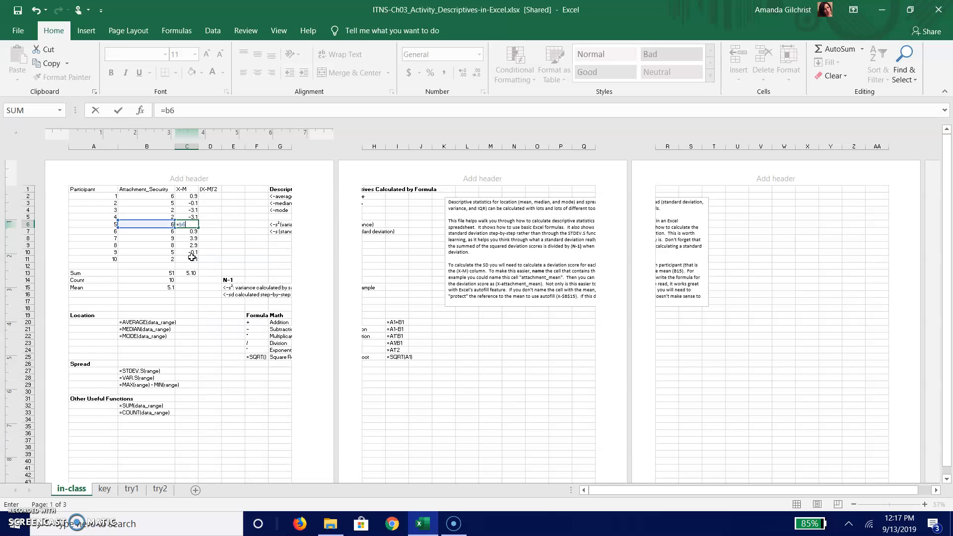
{"action": "type", "text": "-b15"}
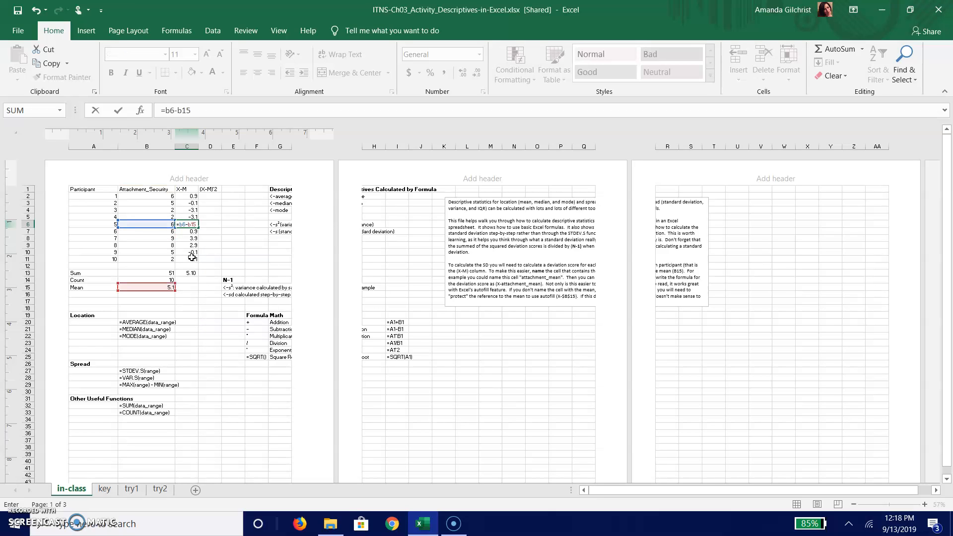
{"action": "key", "text": "Return"}
{"action": "left_click", "coordinate": [191, 257]}
{"action": "key", "text": "Down"}
{"action": "key", "text": "Down"}
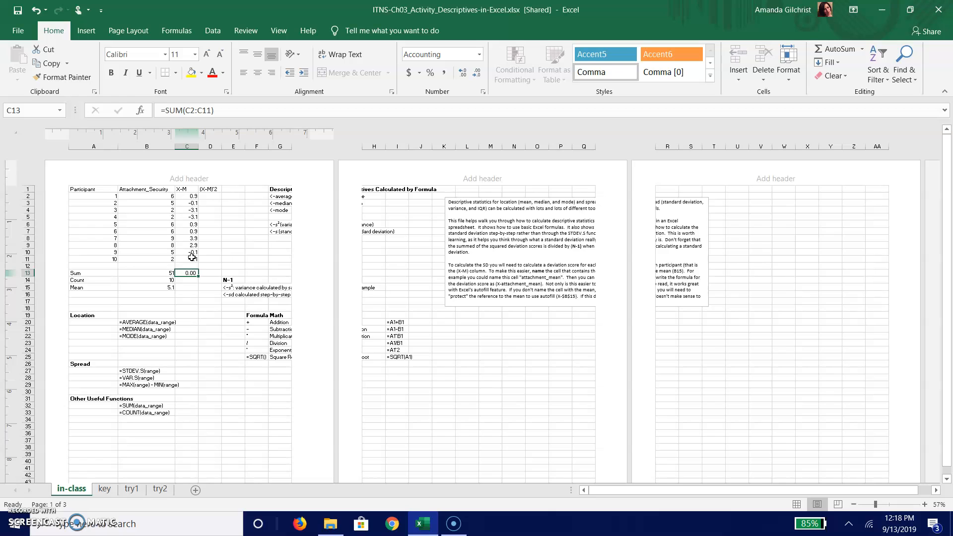
- Square participant 1's deviation score in D2 of the (X-M)^2 column with =C2^2
{"action": "key", "text": "Right"}
{"action": "key", "text": "Up"}
{"action": "key", "text": "Up"}
{"action": "key", "text": "Up"}
{"action": "key", "text": "Up"}
{"action": "key", "text": "Up"}
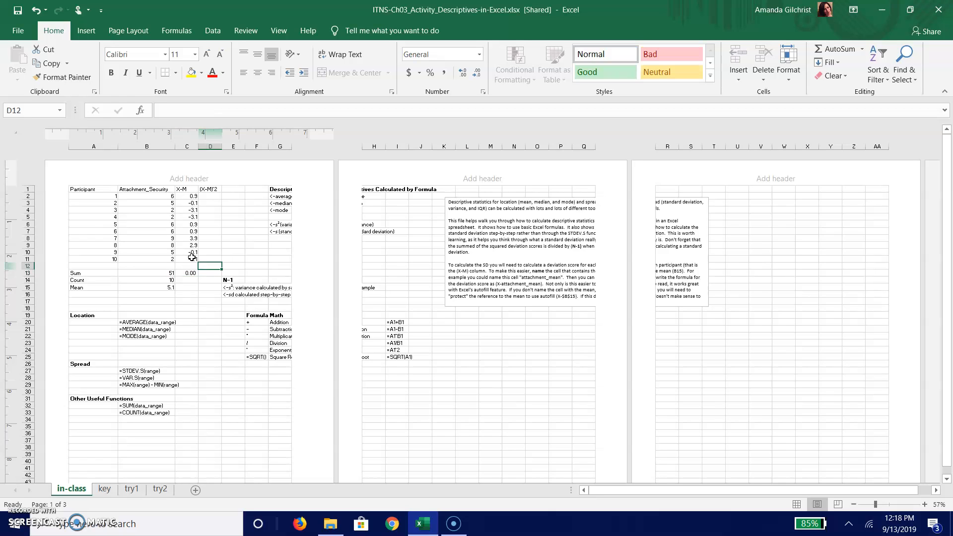
{"action": "key", "text": "Up"}
{"action": "key", "text": "Up"}
{"action": "key", "text": "Up"}
{"action": "key", "text": "Up"}
{"action": "key", "text": "Up"}
{"action": "key", "text": "Up"}
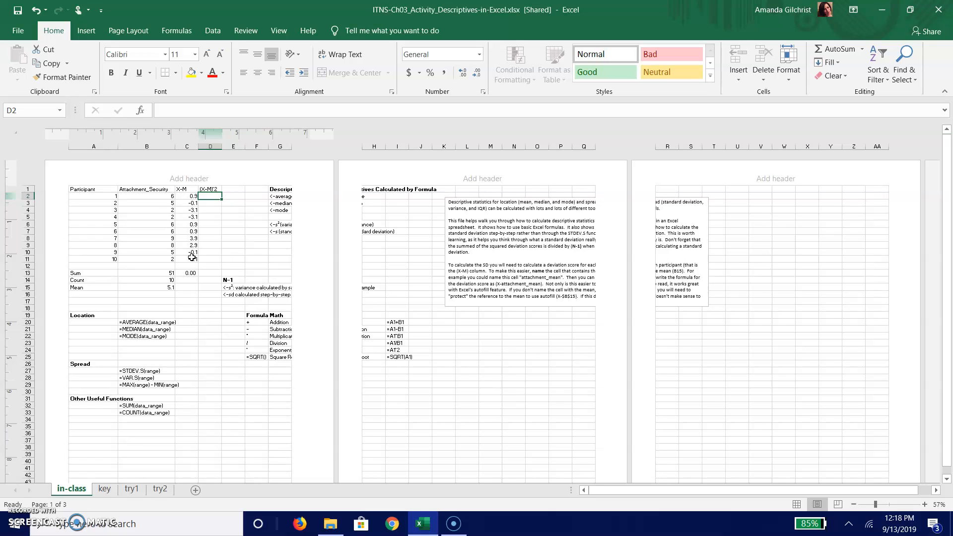
{"action": "type", "text": "="}
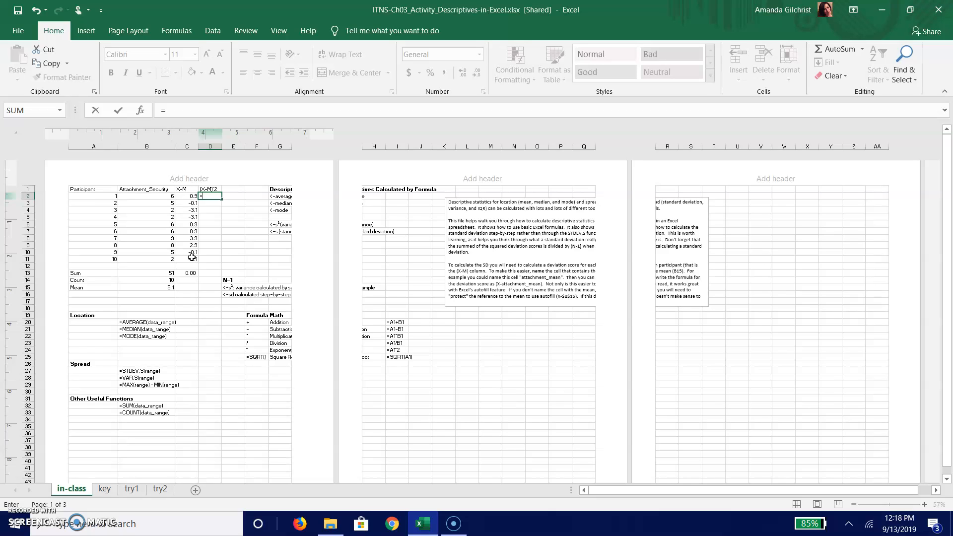
{"action": "type", "text": "c"}
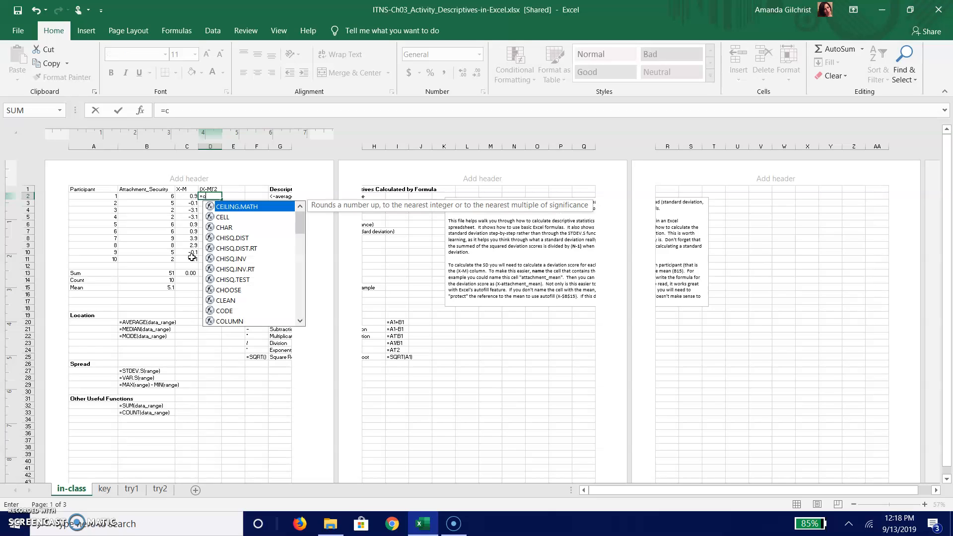
{"action": "type", "text": "2^2"}
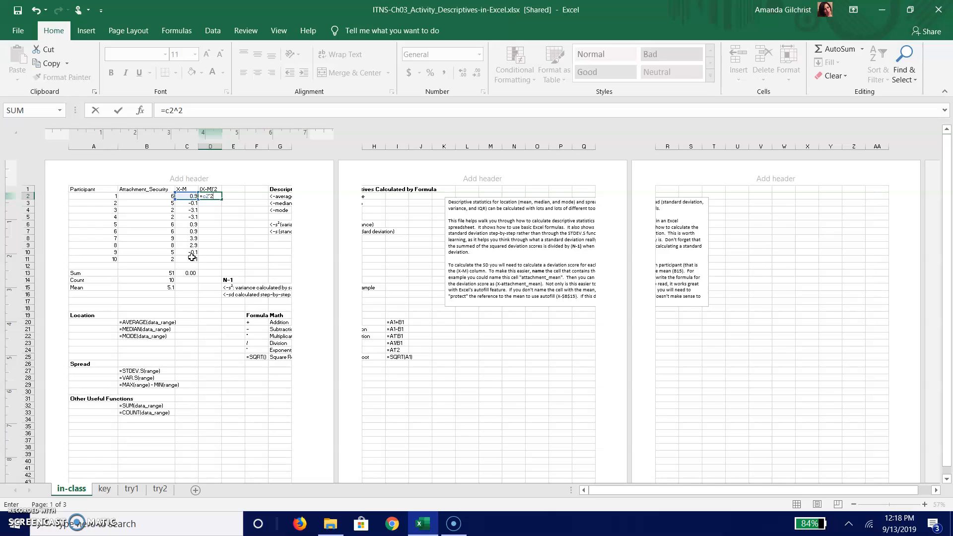
{"action": "key", "text": "ctrl+Return"}
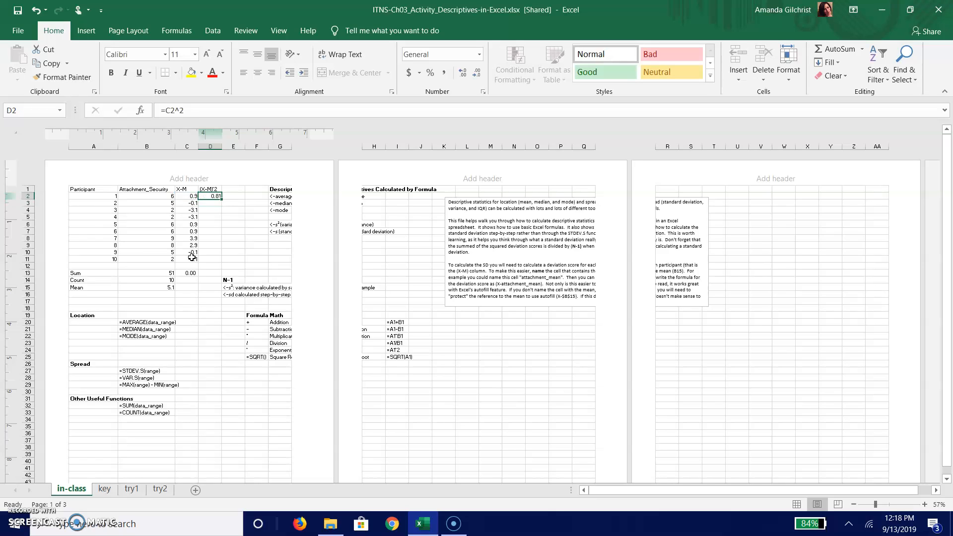
- Copy the squared-deviation formula from D2 into D3:D11 for the remaining participants
{"action": "key", "text": "ctrl+c"}
{"action": "key", "text": "Down"}
{"action": "key", "text": "shift+Down"}
{"action": "key", "text": "shift+Down"}
{"action": "key", "text": "shift+Down"}
{"action": "key", "text": "shift+Down"}
{"action": "key", "text": "shift+Down"}
{"action": "key", "text": "shift+Down"}
{"action": "key", "text": "shift+Down"}
{"action": "key", "text": "shift+Down"}
{"action": "key", "text": "ctrl+v"}
- Add up the squared deviations in D13 of the Sum row with =SUM(D2:D11)
{"action": "key", "text": "Up"}
{"action": "key", "text": "Down"}
{"action": "key", "text": "Down"}
{"action": "key", "text": "Down"}
{"action": "key", "text": "Down"}
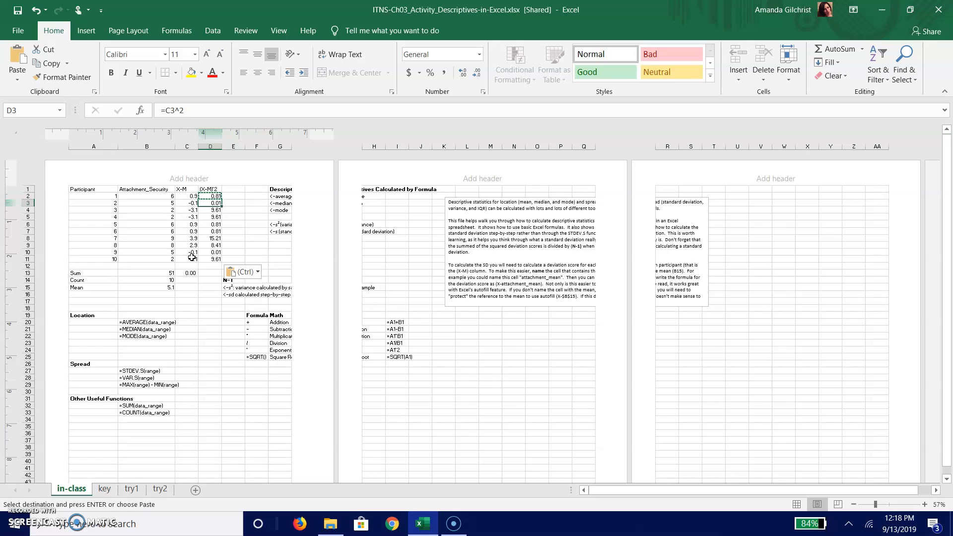
{"action": "key", "text": "Down"}
{"action": "key", "text": "Down"}
{"action": "key", "text": "Down"}
{"action": "key", "text": "Down"}
{"action": "key", "text": "Down"}
{"action": "key", "text": "Down"}
{"action": "key", "text": "Down"}
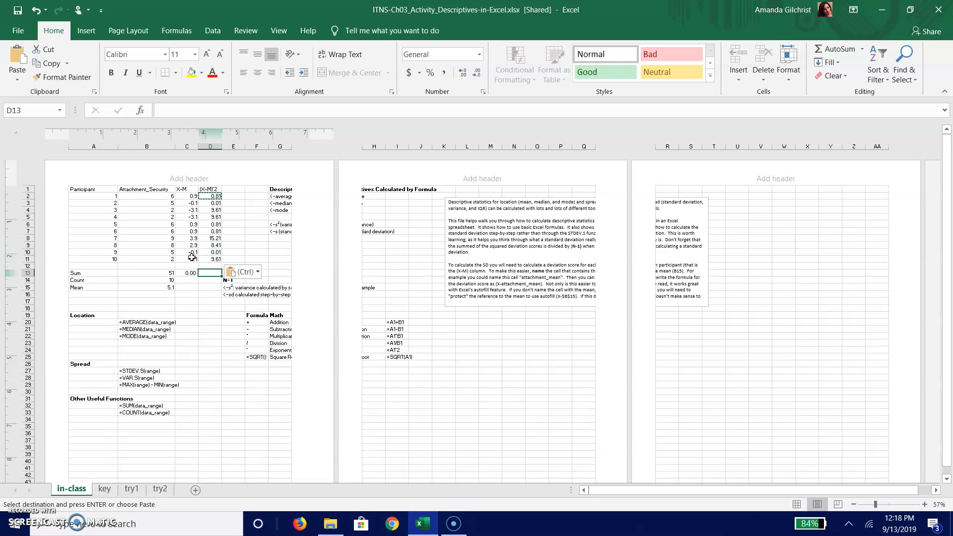
{"action": "type", "text": "="}
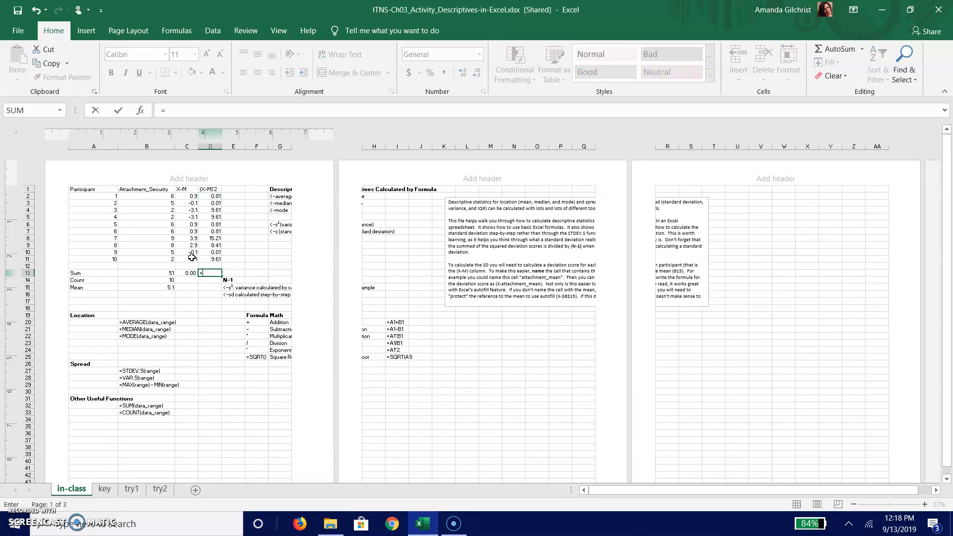
{"action": "type", "text": "sum"}
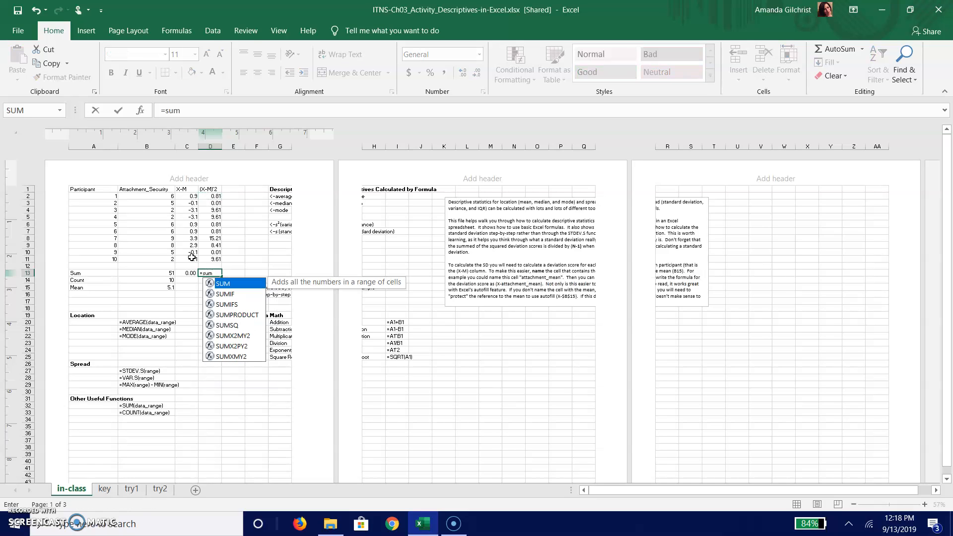
{"action": "type", "text": "(d2:d110"}
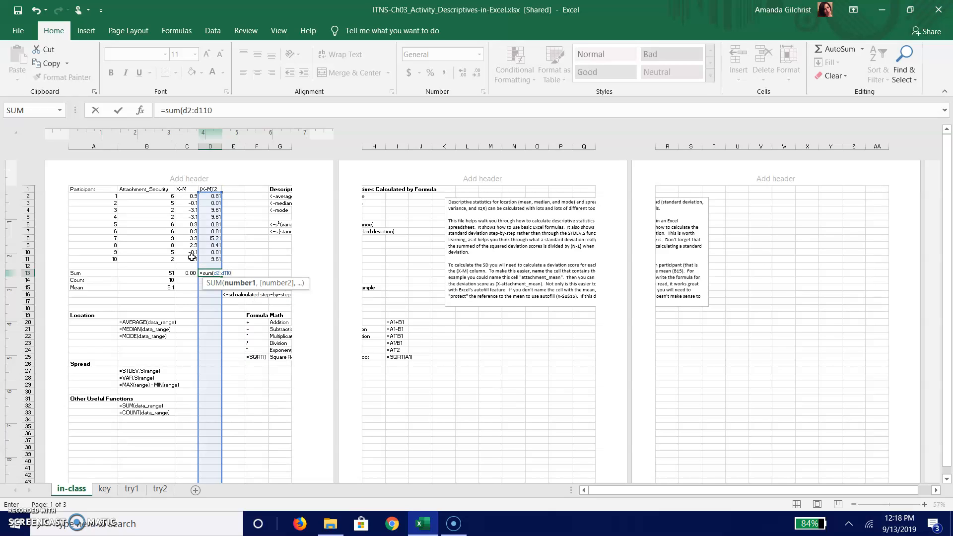
{"action": "key", "text": "BackSpace"}
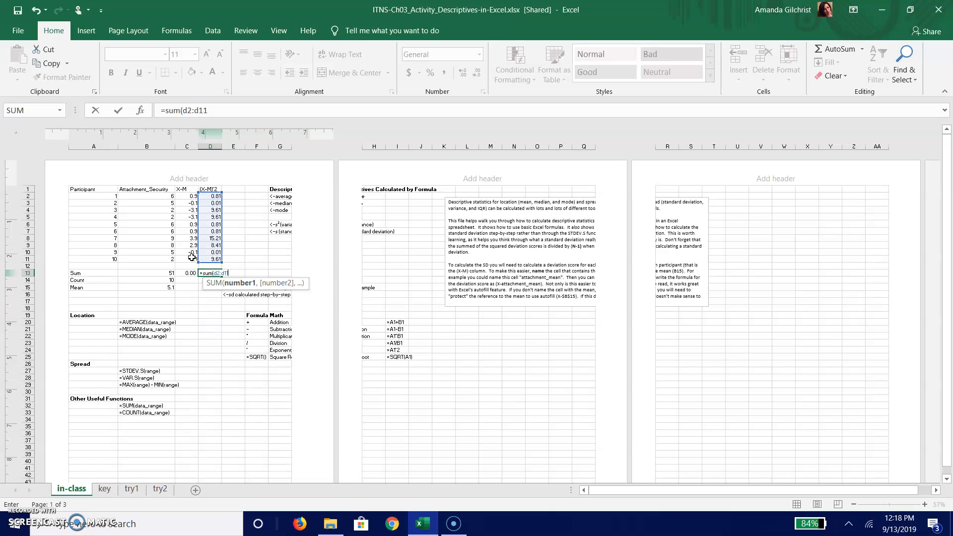
{"action": "type", "text": ")"}
{"action": "key", "text": "Return"}
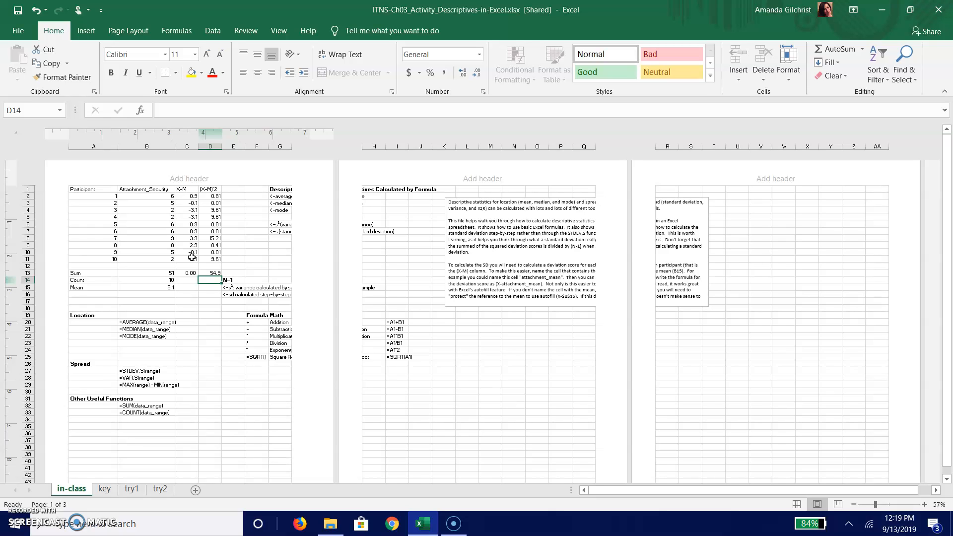
- Label F11 as STDEV and highlight the cell with a yellow fill
{"action": "key", "text": "Right"}
{"action": "key", "text": "Up"}
{"action": "key", "text": "Up"}
{"action": "key", "text": "Up"}
{"action": "key", "text": "Right"}
{"action": "key", "text": "Right"}
{"action": "key", "text": "Down"}
{"action": "key", "text": "Down"}
{"action": "key", "text": "Left"}
{"action": "key", "text": "Left"}
{"action": "key", "text": "Left"}
{"action": "key", "text": "Right"}
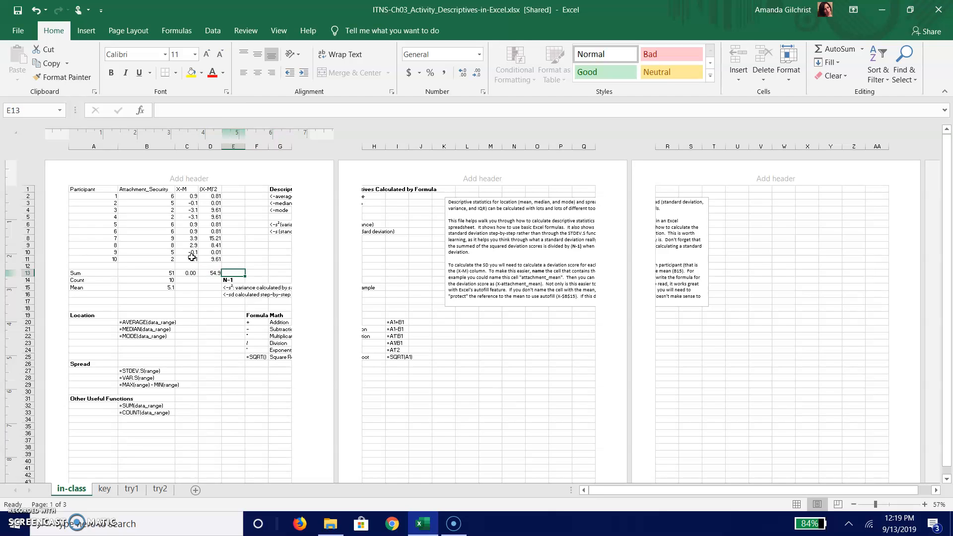
{"action": "key", "text": "Right"}
{"action": "key", "text": "Up"}
{"action": "key", "text": "Up"}
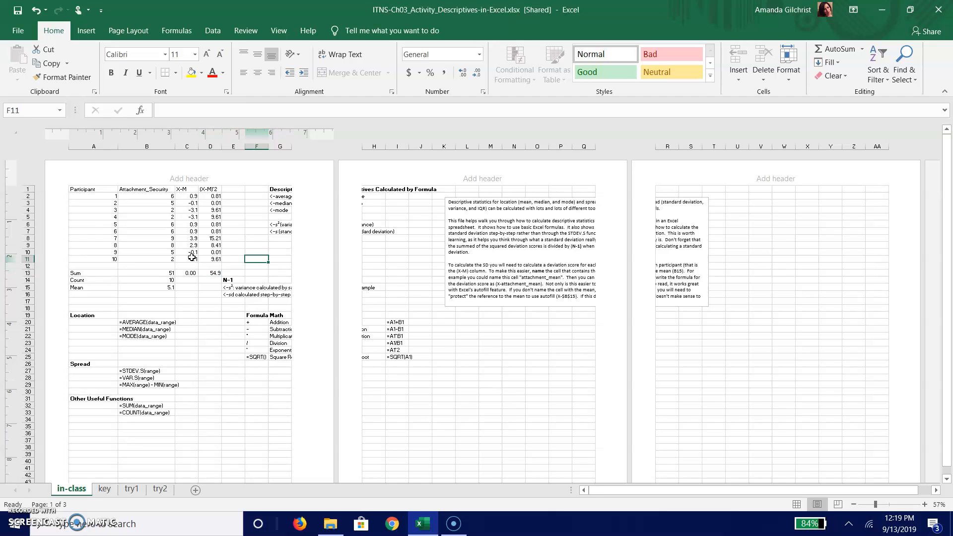
{"action": "key", "text": "Left"}
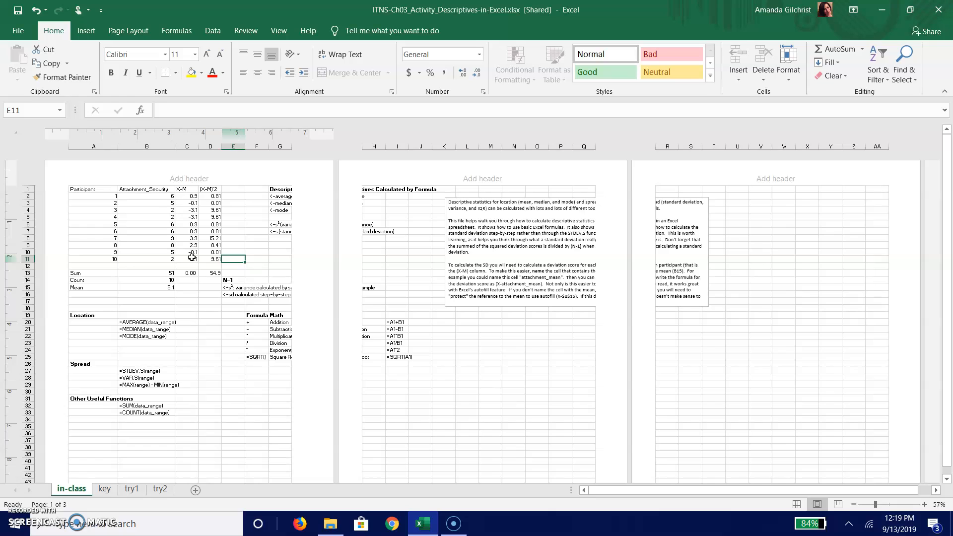
{"action": "key", "text": "Right"}
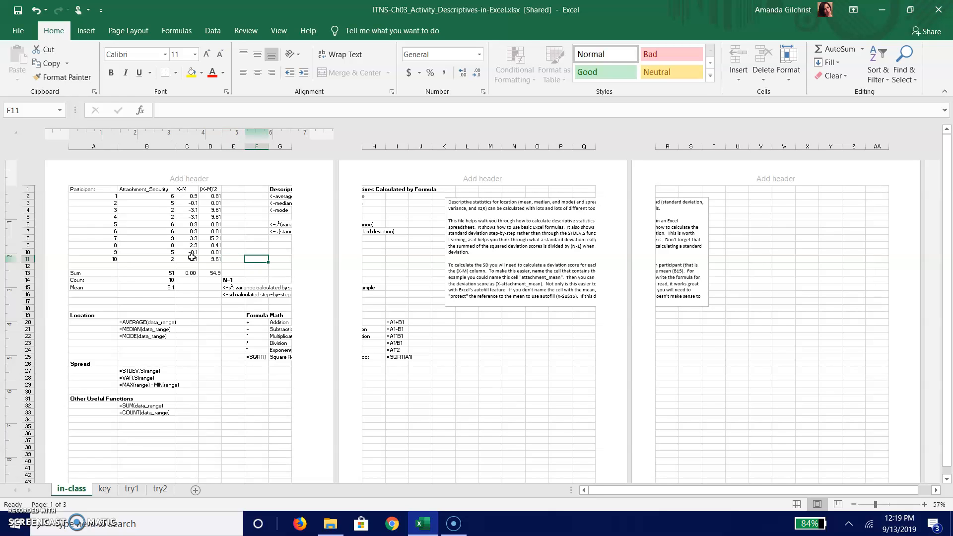
{"action": "type", "text": "STDEV"}
{"action": "key", "text": "ctrl+Return"}
{"action": "left_click", "coordinate": [80, 106]}
{"action": "left_click", "coordinate": [191, 72]}
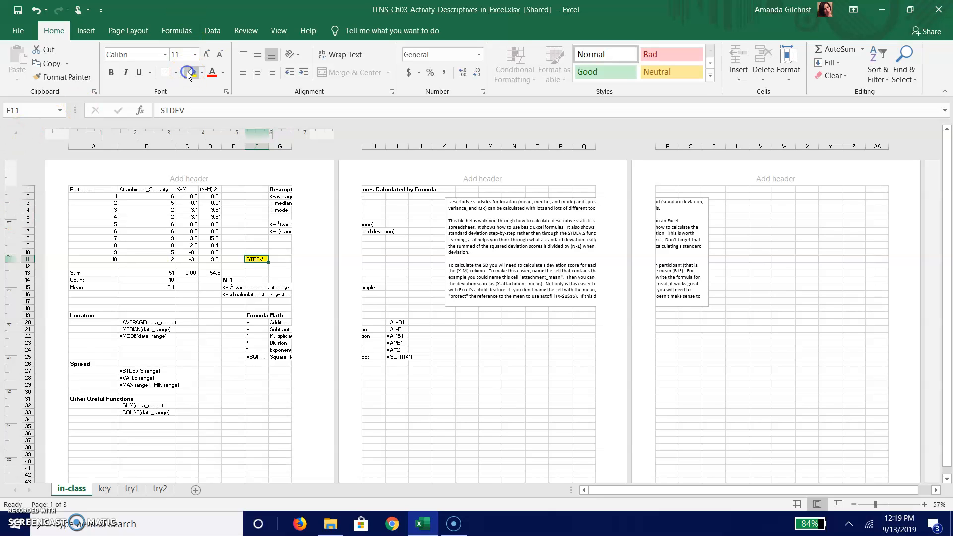
- Calculate the standard deviation in G11, beside the STDEV label, with =SQRT((D13/(B14-1)))
{"action": "left_click", "coordinate": [281, 259]}
{"action": "type", "text": "="}
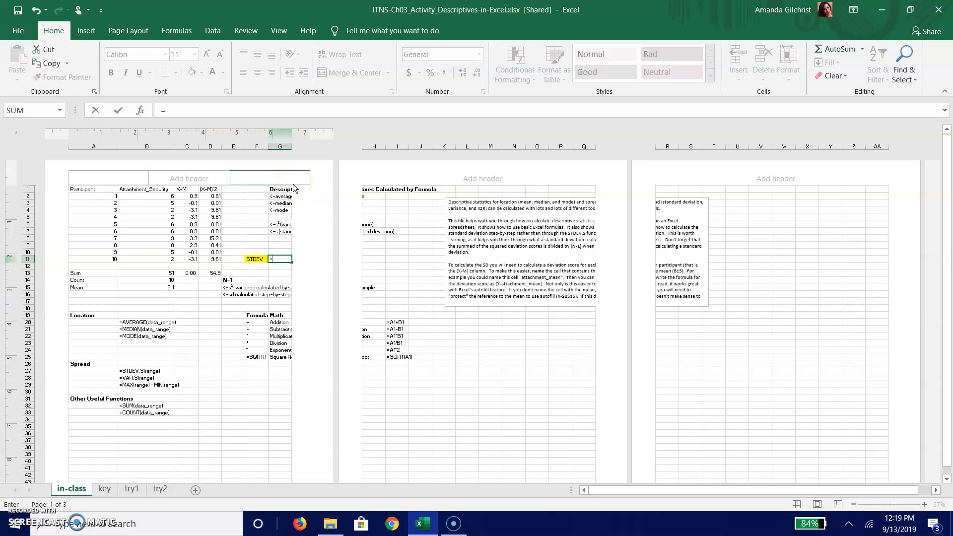
{"action": "type", "text": "sqrt"}
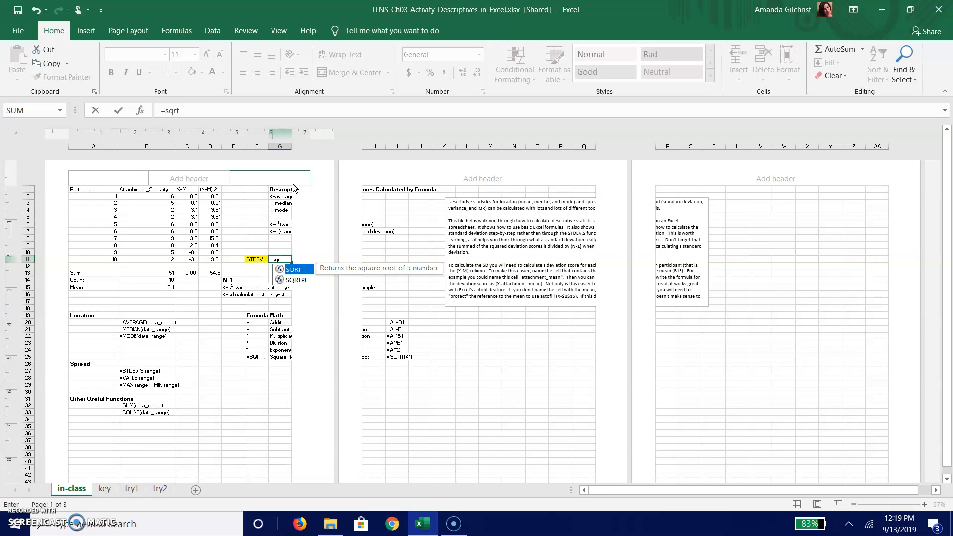
{"action": "type", "text": "("}
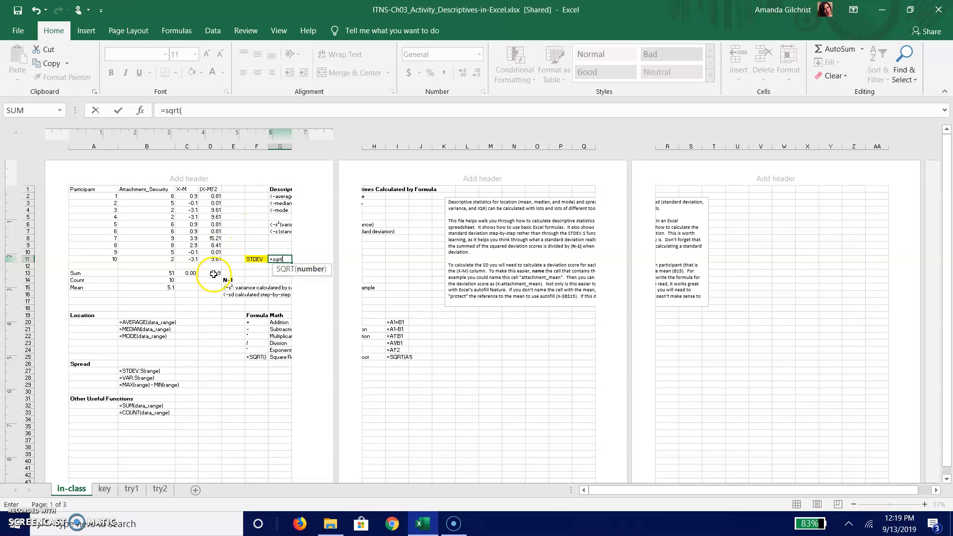
{"action": "type", "text": "d13/"}
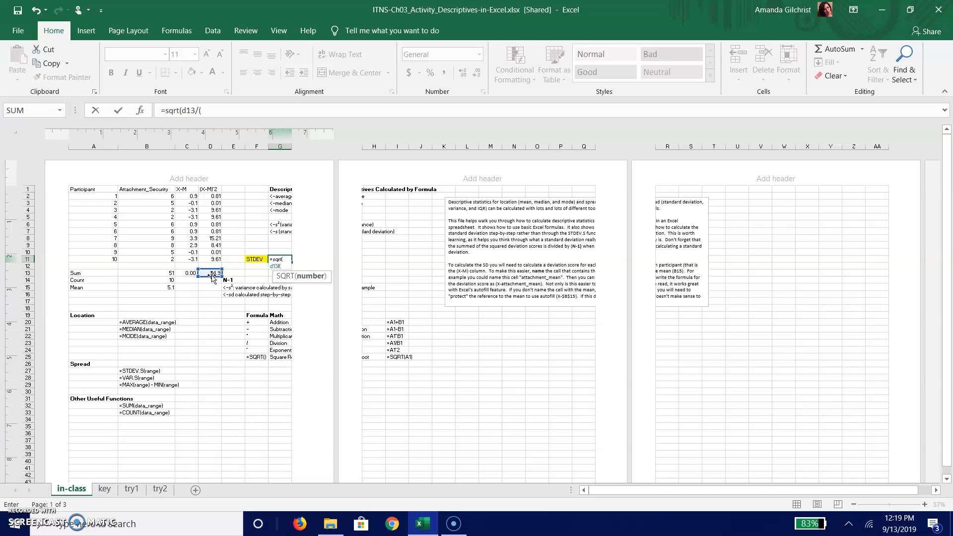
{"action": "type", "text": "("}
{"action": "key", "text": "BackSpace"}
{"action": "key", "text": "BackSpace"}
{"action": "key", "text": "BackSpace"}
{"action": "key", "text": "BackSpace"}
{"action": "key", "text": "BackSpace"}
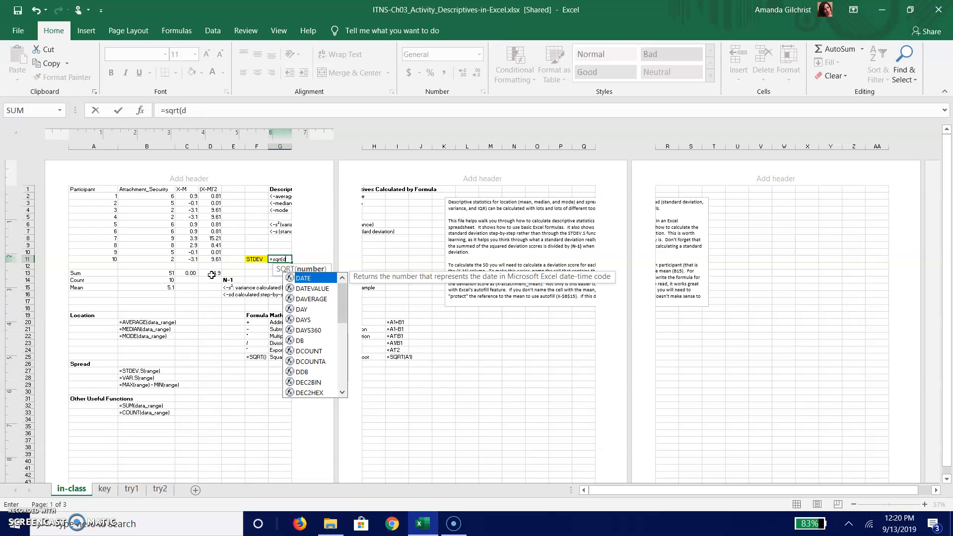
{"action": "left_click", "coordinate": [212, 274]}
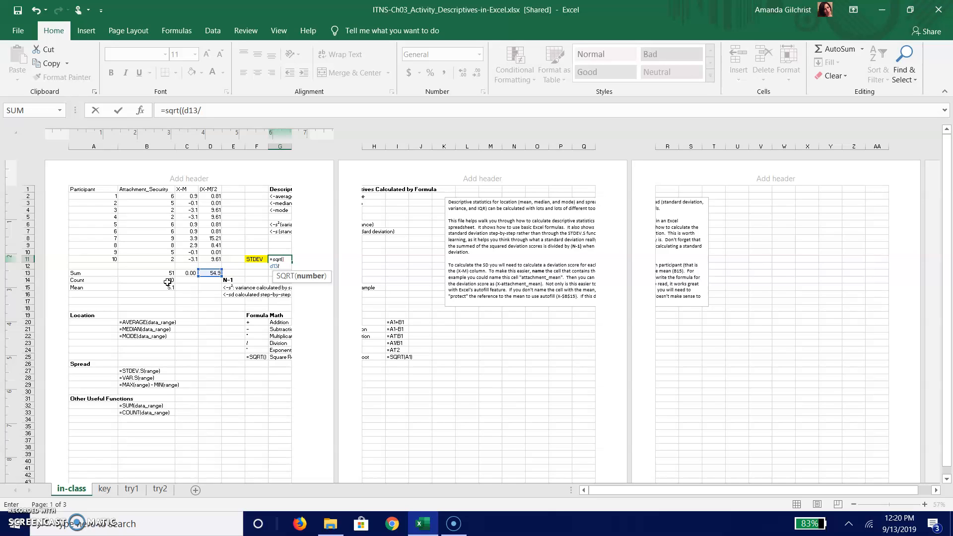
{"action": "type", "text": "b14"}
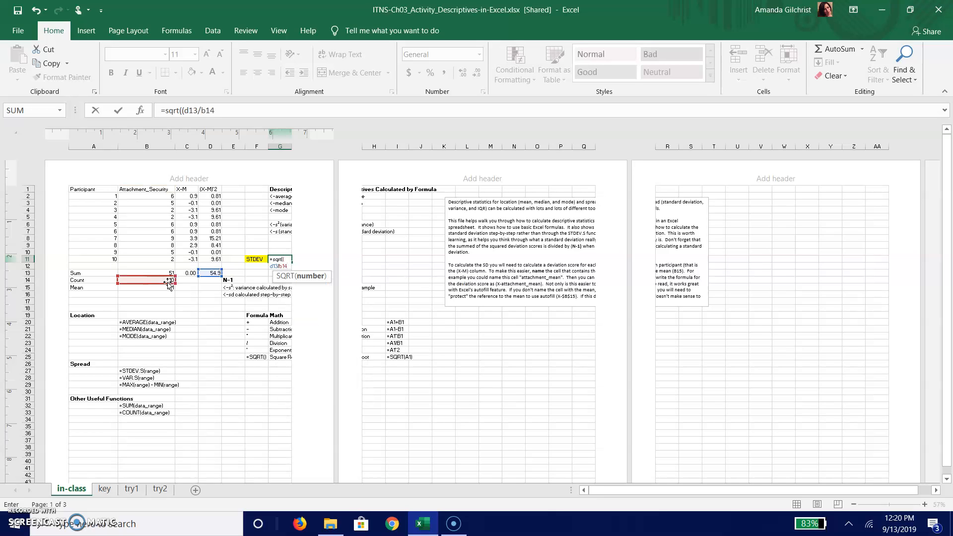
{"action": "key", "text": "BackSpace"}
{"action": "key", "text": "BackSpace"}
{"action": "key", "text": "BackSpace"}
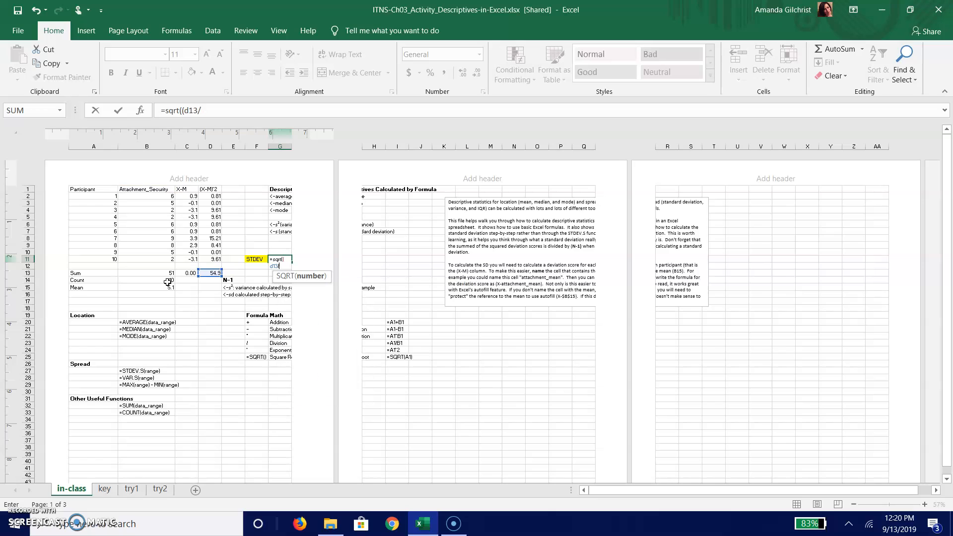
{"action": "type", "text": "(b14-1"}
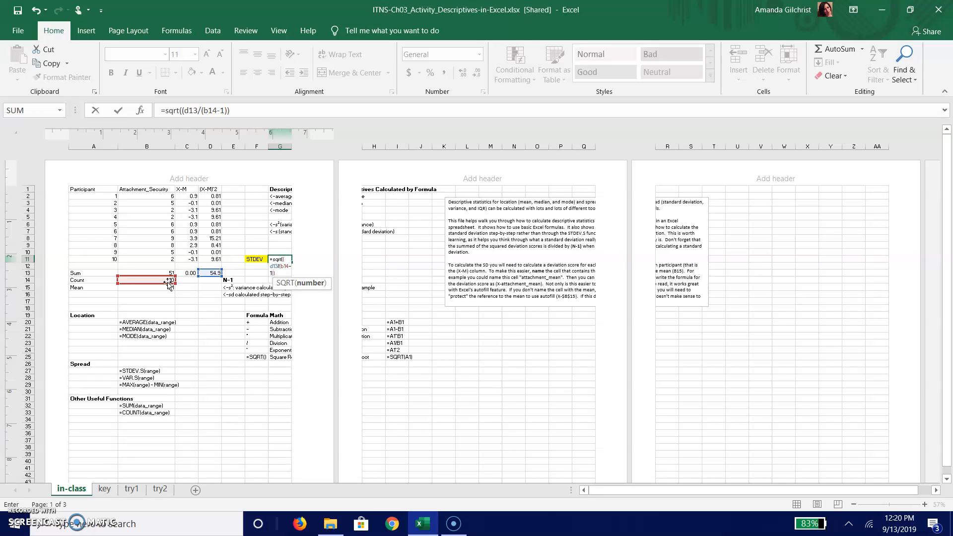
{"action": "type", "text": ")))"}
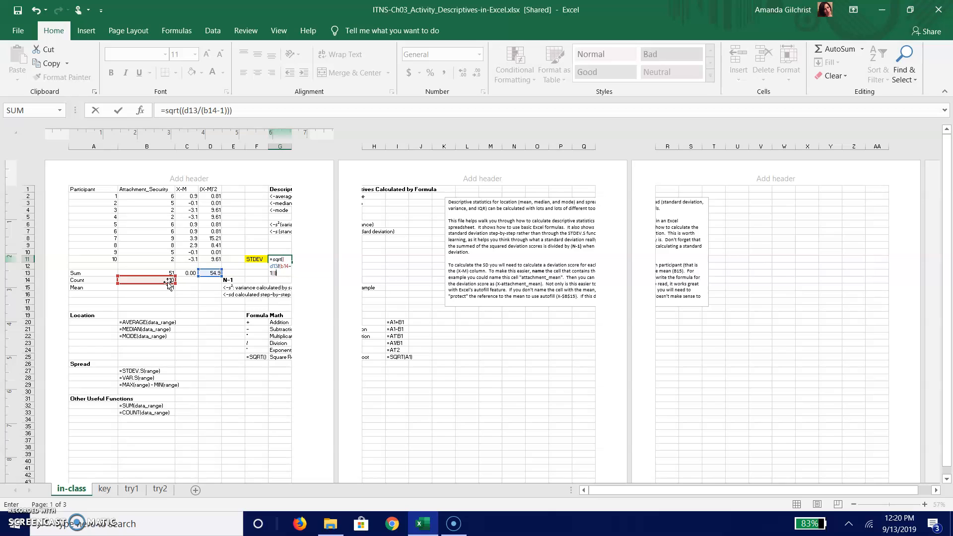
{"action": "key", "text": "Return"}
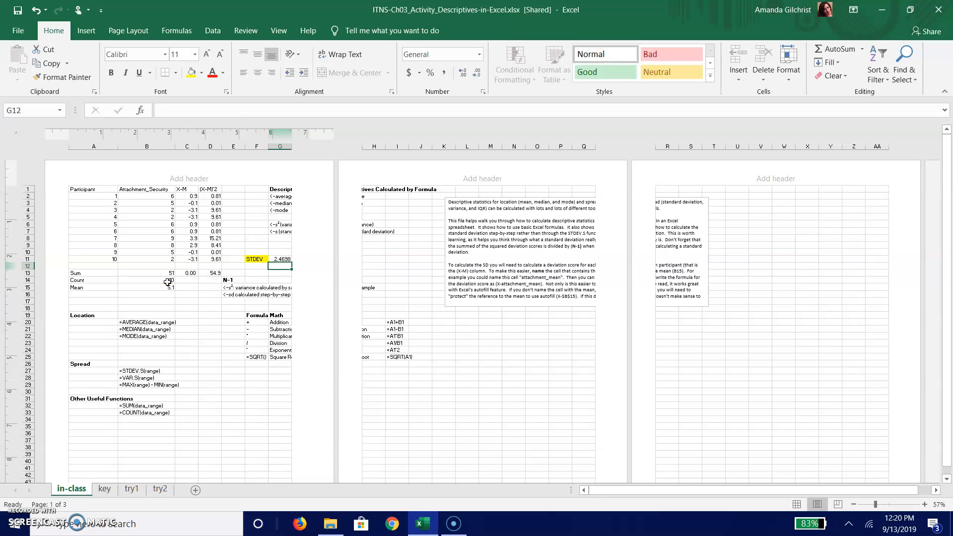
{"action": "key", "text": "Up"}
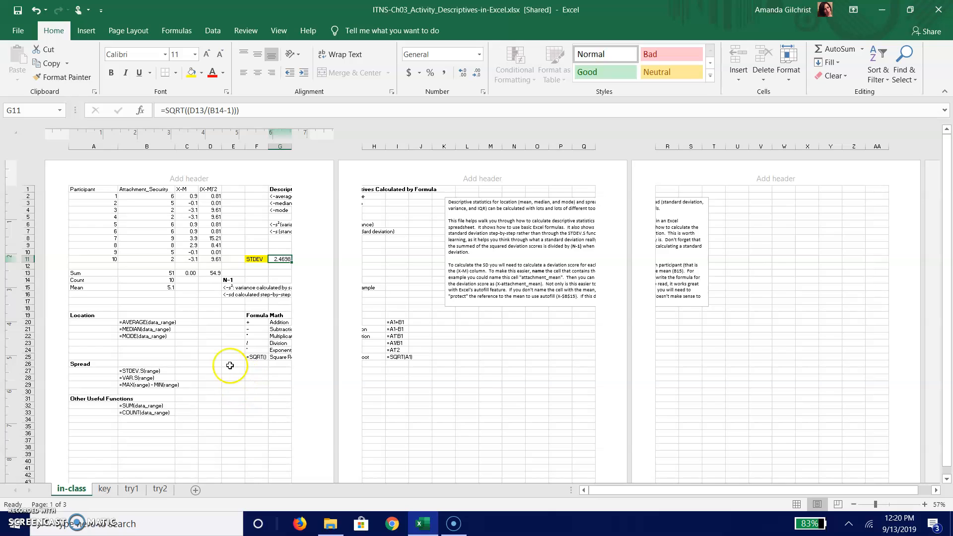
- Label F12 as VAR, directly below the STDEV label
{"action": "left_click", "coordinate": [94, 321]}
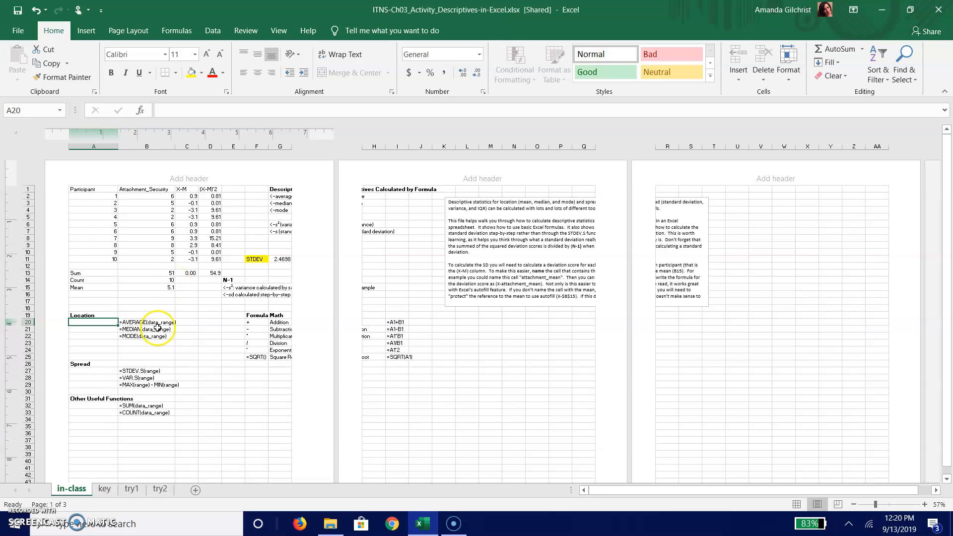
{"action": "left_click", "coordinate": [262, 267]}
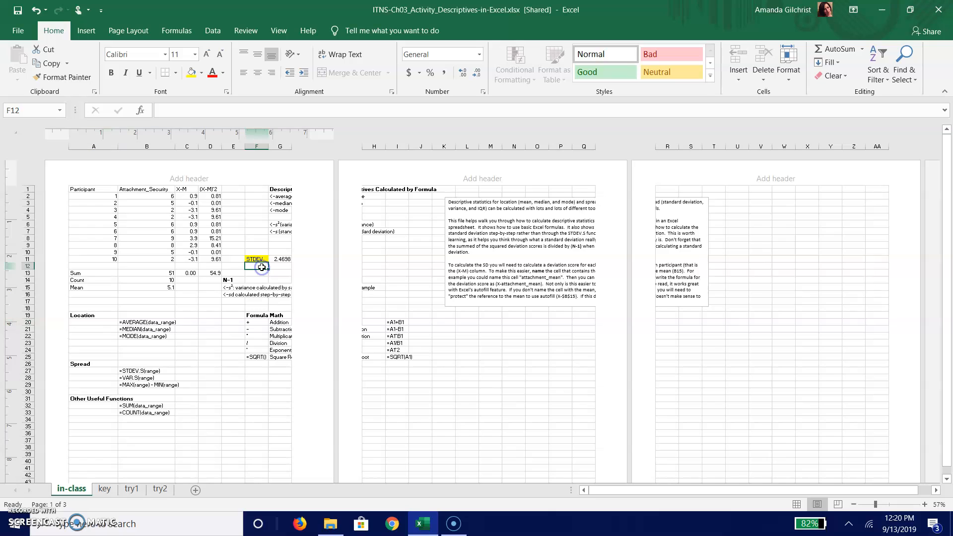
{"action": "key", "text": "Caps_Lock"}
{"action": "type", "text": "V"}
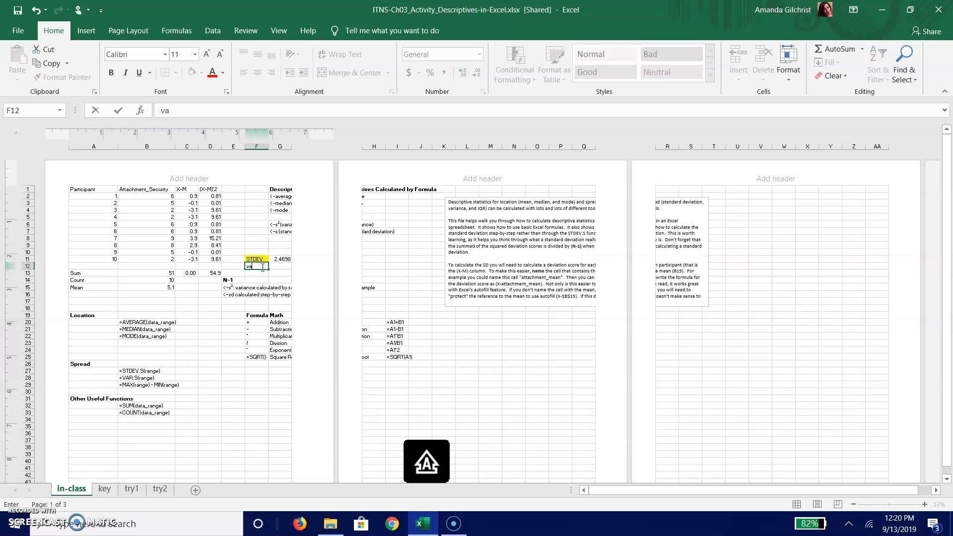
{"action": "key", "text": "BackSpace"}
{"action": "key", "text": "BackSpace"}
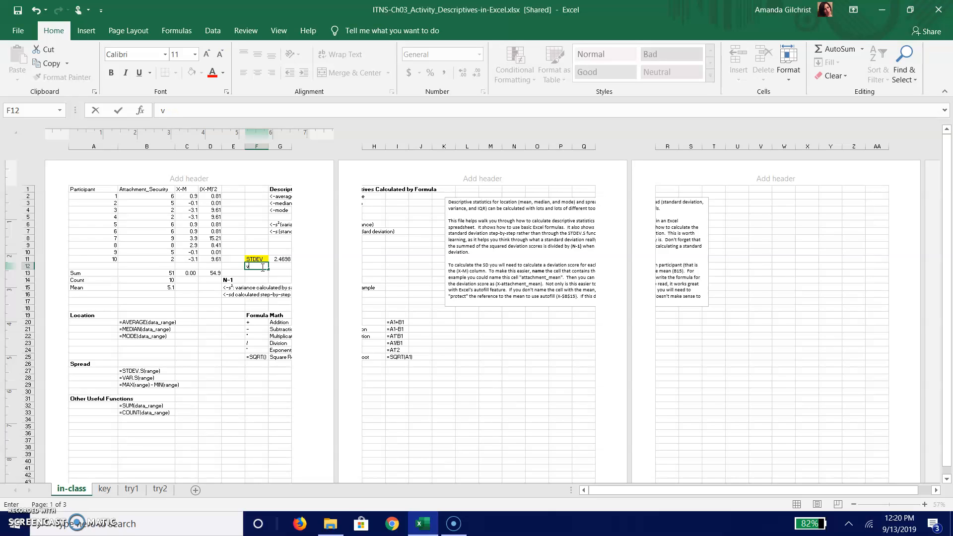
{"action": "key", "text": "BackSpace"}
{"action": "key", "text": "BackSpace"}
{"action": "key", "text": "Caps_Lock"}
{"action": "type", "text": "VA"}
{"action": "key", "text": "Tab"}
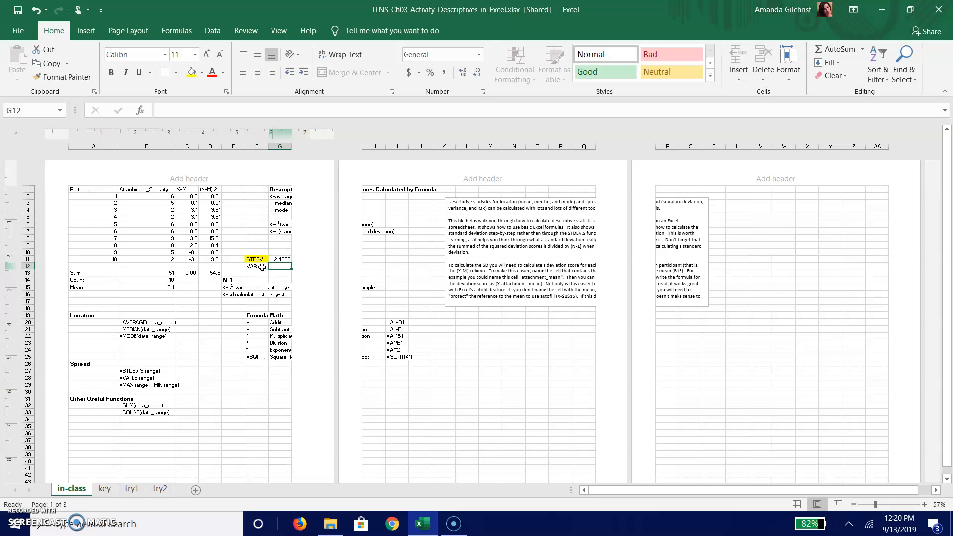
- Calculate the variance in G12, beside the VAR label, by squaring the standard deviation in G11
{"action": "type", "text": "="}
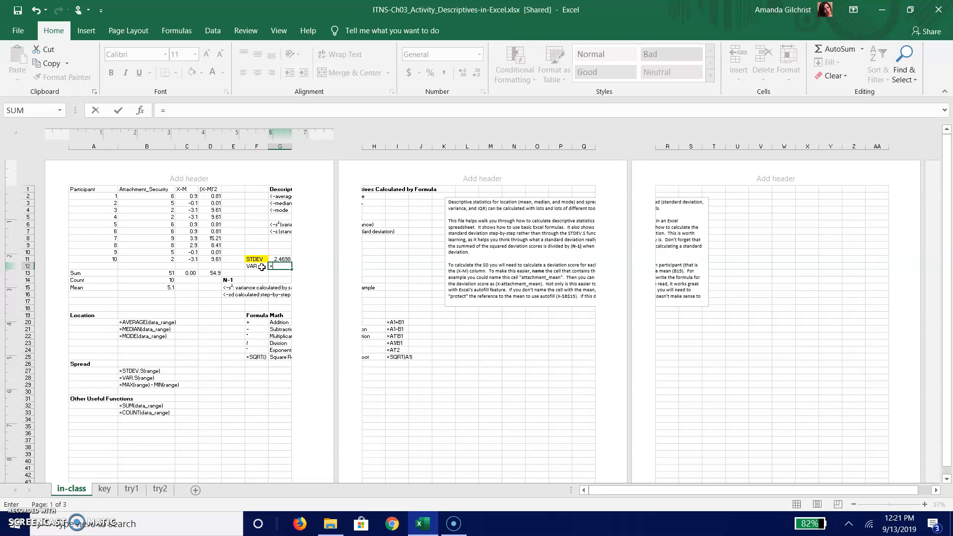
{"action": "type", "text": "g2"}
{"action": "key", "text": "BackSpace"}
{"action": "type", "text": "12"}
{"action": "key", "text": "BackSpace"}
{"action": "type", "text": "1"}
{"action": "key", "text": "Return"}
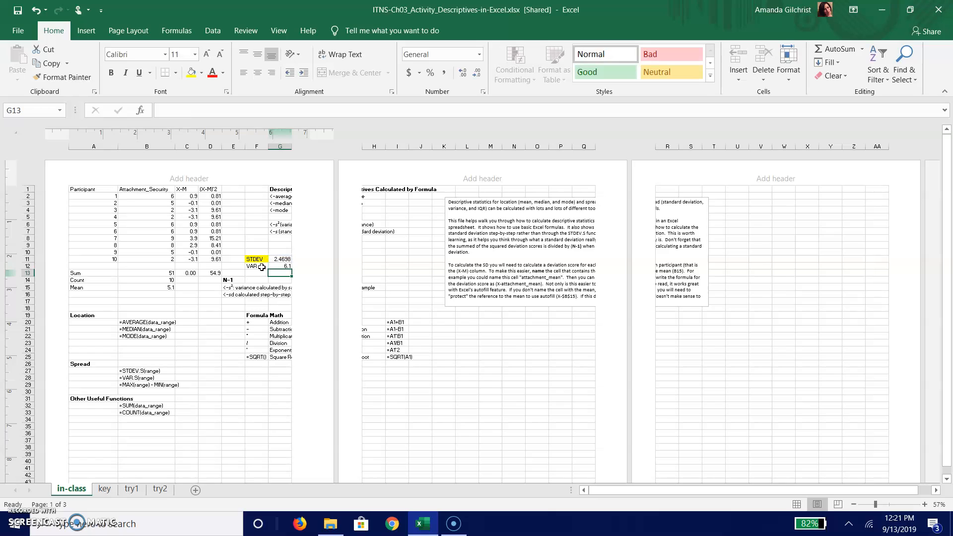
- Calculate the mean of the Attachment_Security scores in C20 with the AVERAGE function over B2:B11
{"action": "key", "text": "Down"}
{"action": "key", "text": "Down"}
{"action": "key", "text": "Left"}
{"action": "key", "text": "Left"}
{"action": "key", "text": "Left"}
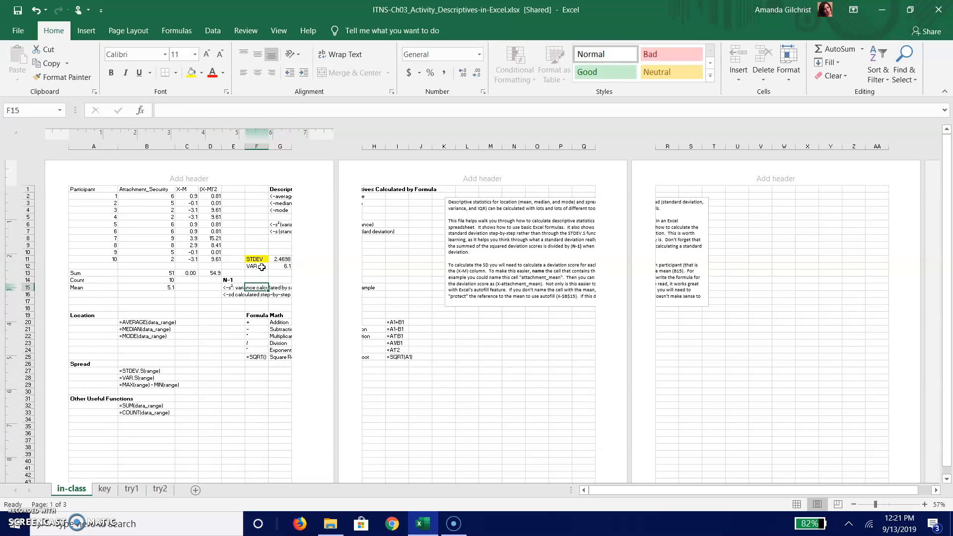
{"action": "key", "text": "Down"}
{"action": "key", "text": "Down"}
{"action": "key", "text": "Left"}
{"action": "key", "text": "Left"}
{"action": "key", "text": "Left"}
{"action": "key", "text": "Down"}
{"action": "key", "text": "Down"}
{"action": "key", "text": "Down"}
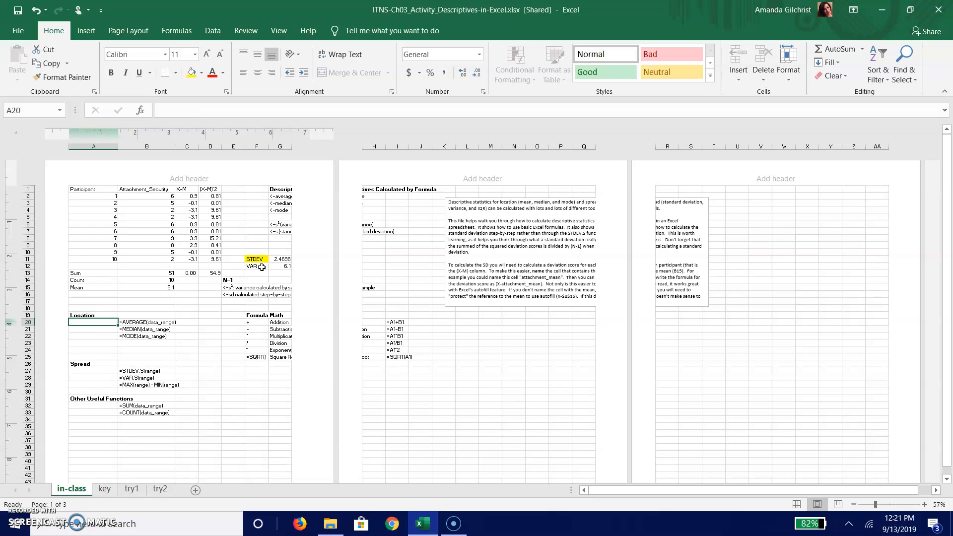
{"action": "key", "text": "Right"}
{"action": "key", "text": "Right"}
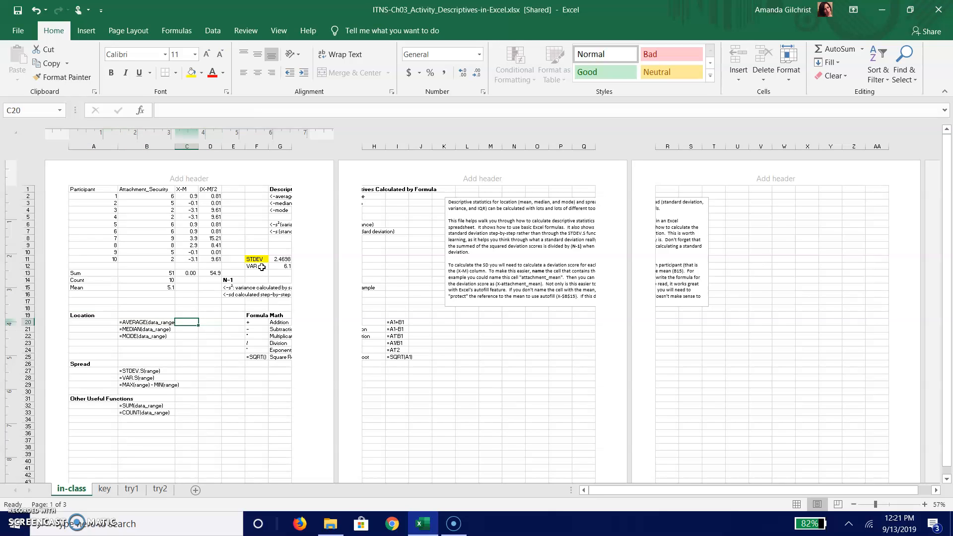
{"action": "type", "text": "=average("}
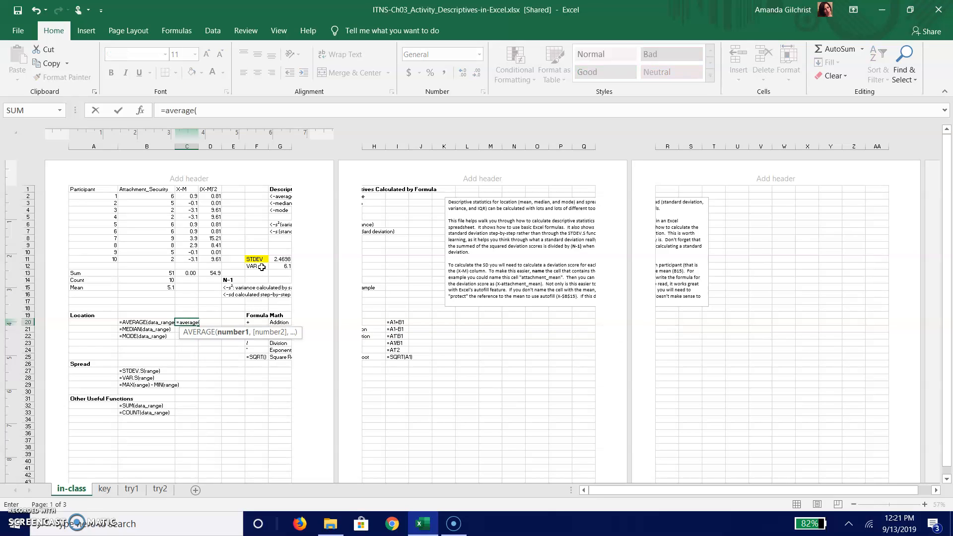
{"action": "left_click_drag", "start_coordinate": [159, 196], "coordinate": [158, 258]}
{"action": "key", "text": "Return"}
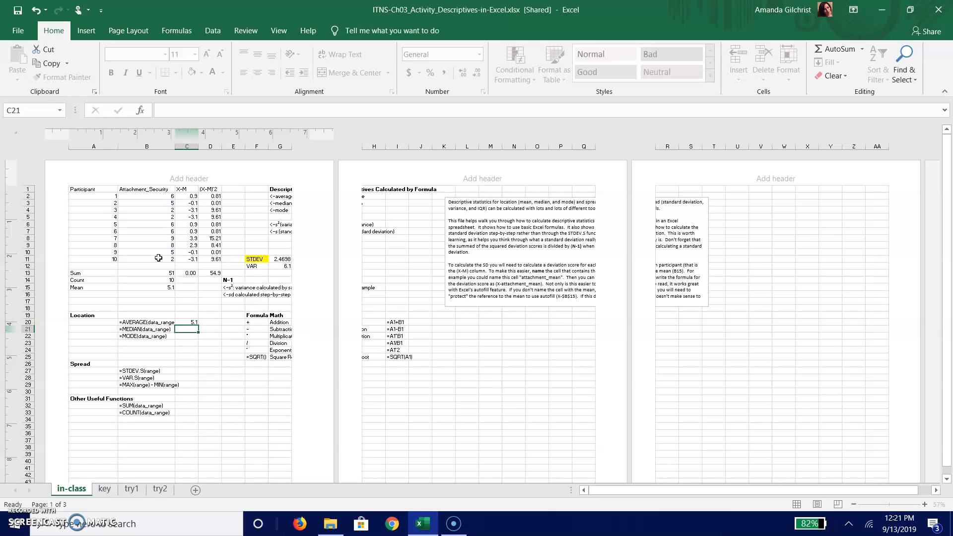
- Calculate the median of the Attachment_Security scores in C21 with =MEDIAN(B2:B11)
{"action": "type", "text": "=median(("}
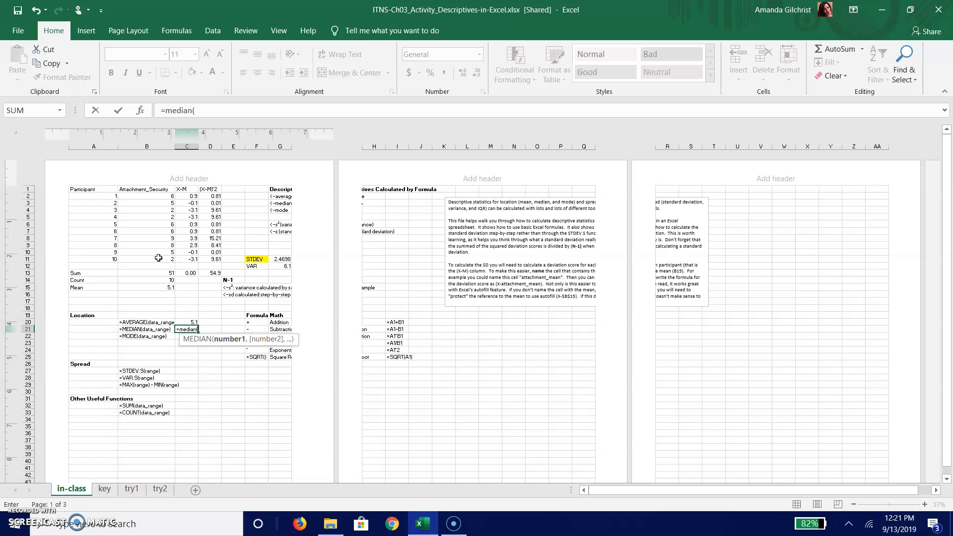
{"action": "left_click_drag", "start_coordinate": [171, 196], "coordinate": [162, 258]}
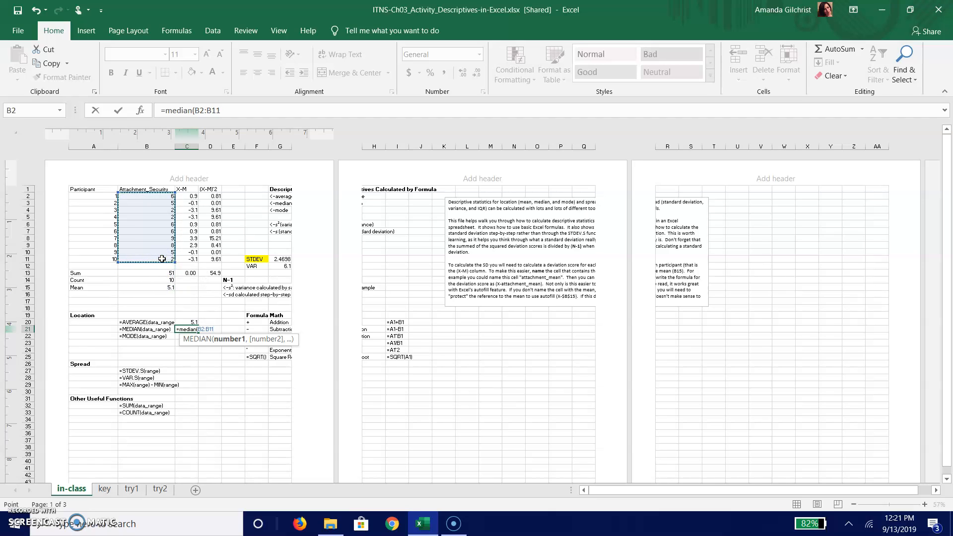
{"action": "type", "text": ")"}
{"action": "key", "text": "Return"}
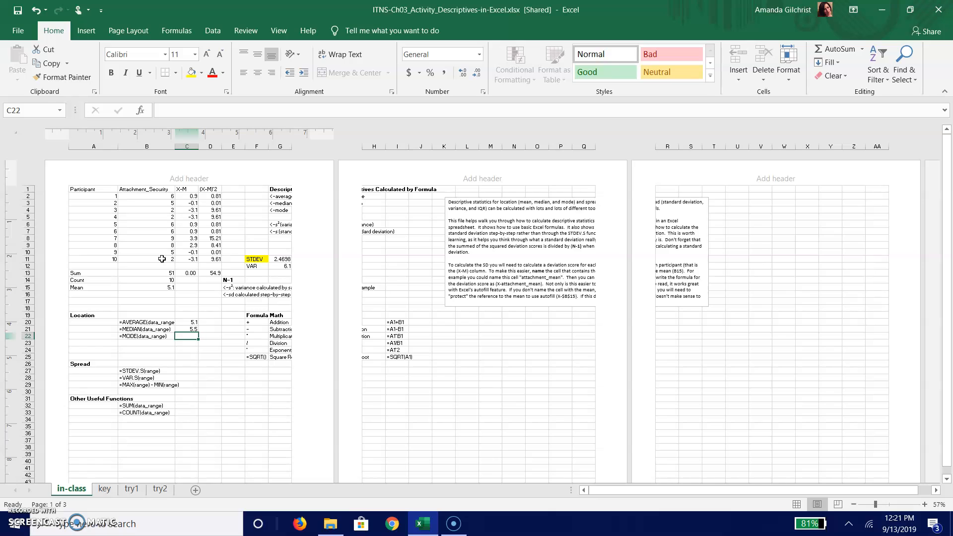
- Calculate the mode of the Attachment_Security scores in C22 with =MODE(B2:B11)
{"action": "type", "text": "=mode("}
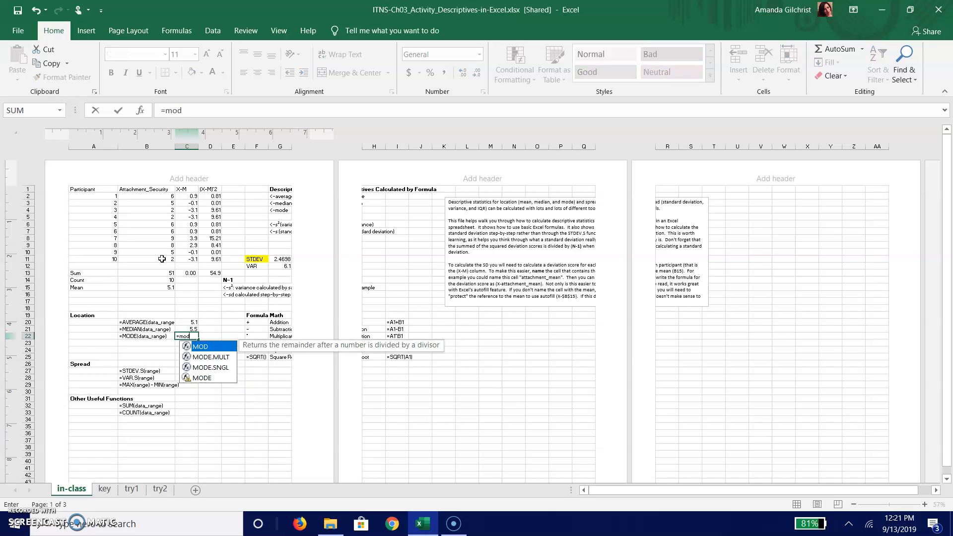
{"action": "left_click_drag", "start_coordinate": [159, 200], "coordinate": [166, 257]}
{"action": "type", "text": ")"}
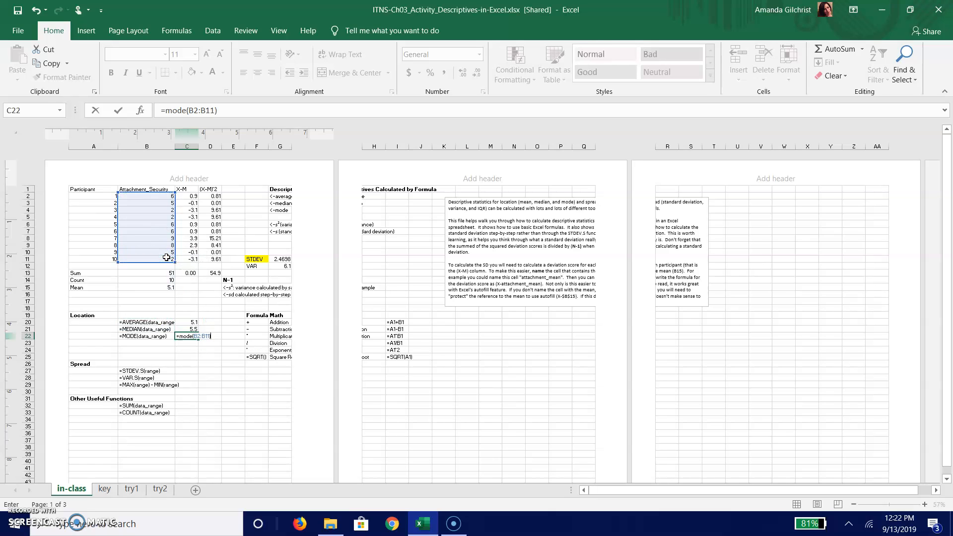
{"action": "key", "text": "Return"}
- Calculate the sample standard deviation of the scores in C27 of the Spread section with =STDEV.S(B2:B11)
{"action": "key", "text": "Return"}
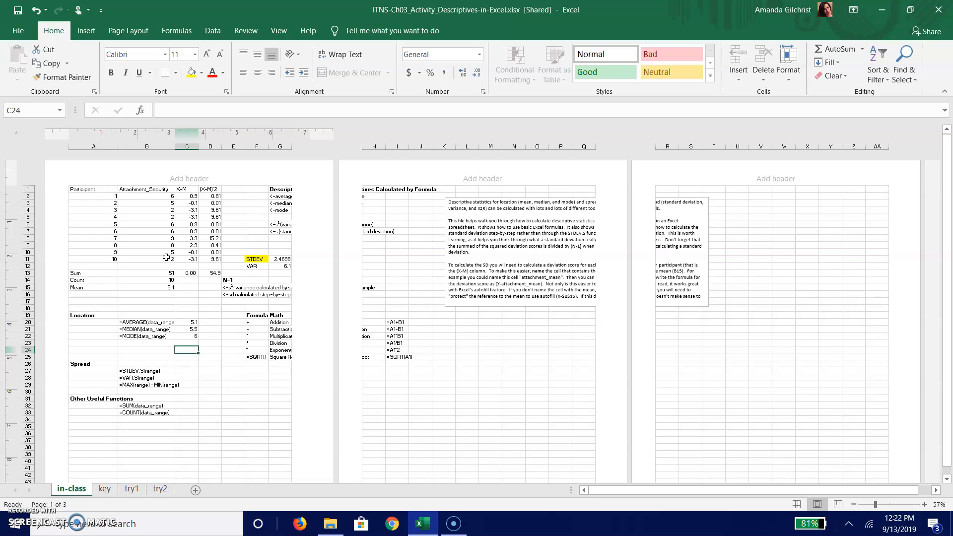
{"action": "key", "text": "Return"}
{"action": "key", "text": "Return"}
{"action": "key", "text": "Return"}
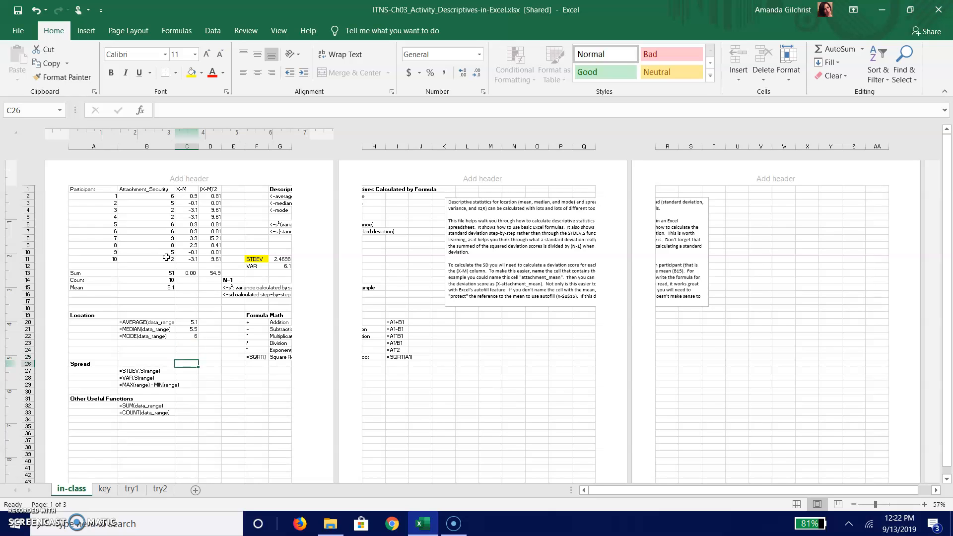
{"action": "type", "text": "="}
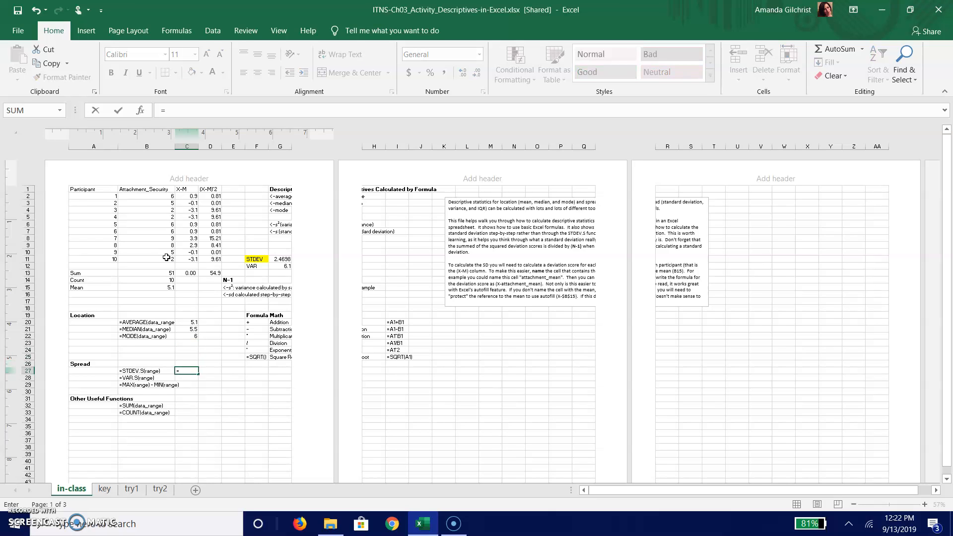
{"action": "type", "text": "s"}
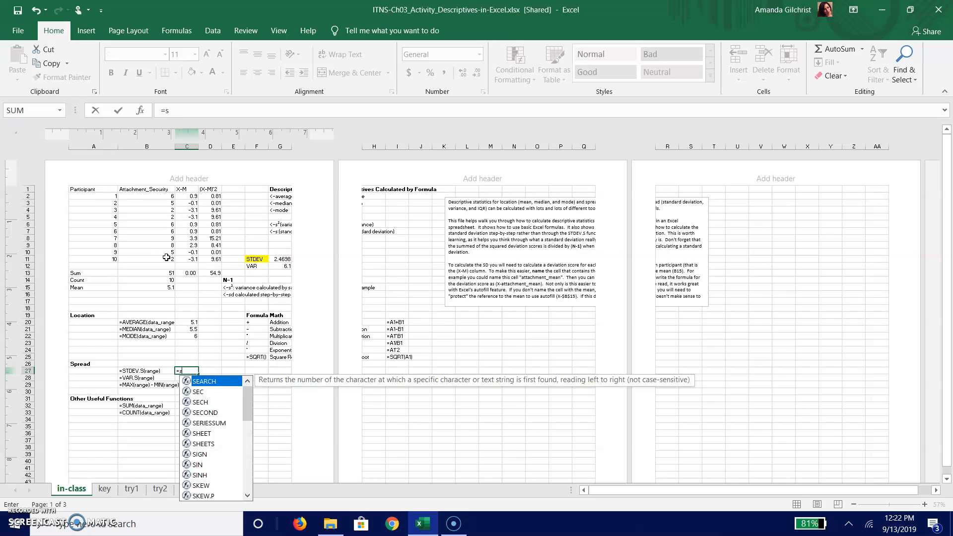
{"action": "type", "text": "tdev."}
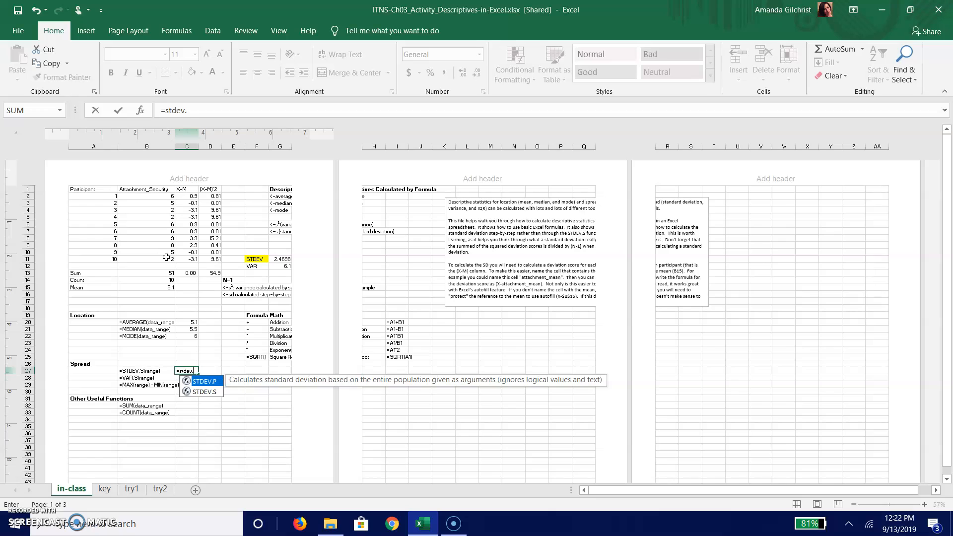
{"action": "type", "text": "s"}
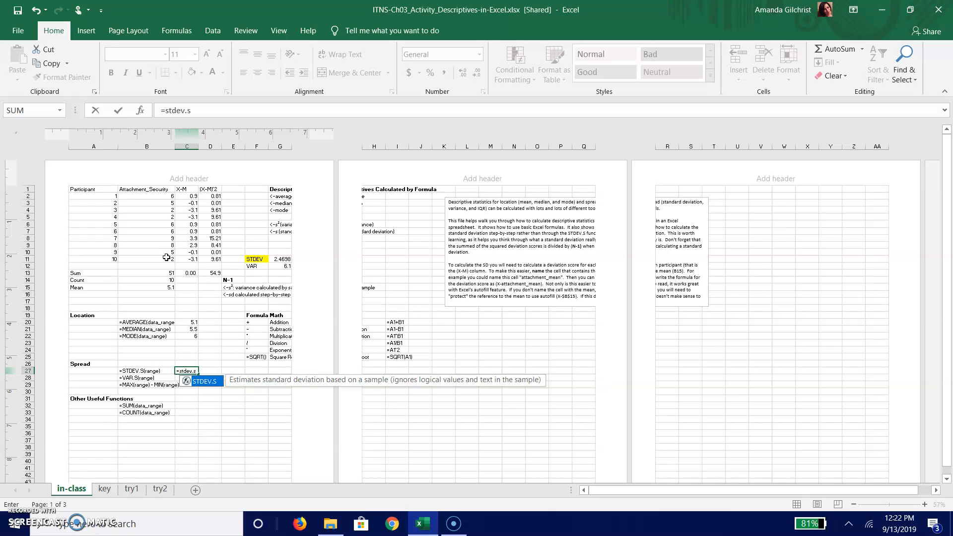
{"action": "type", "text": "("}
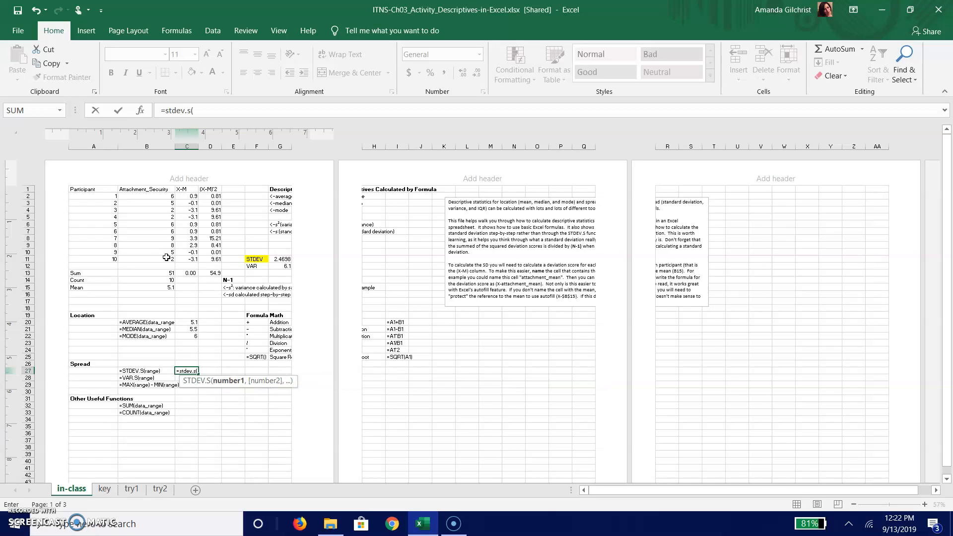
{"action": "left_click_drag", "start_coordinate": [161, 196], "coordinate": [157, 257]}
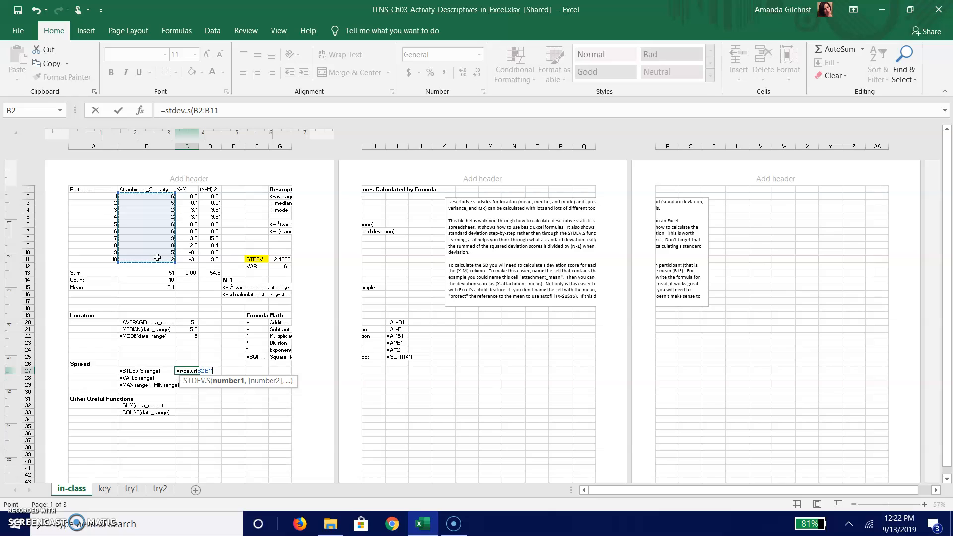
{"action": "type", "text": ")"}
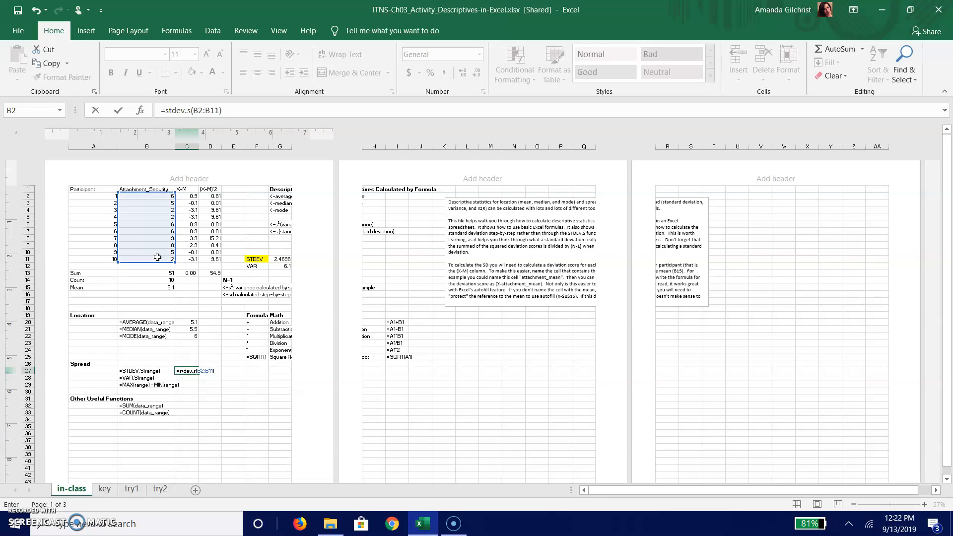
{"action": "key", "text": "Return"}
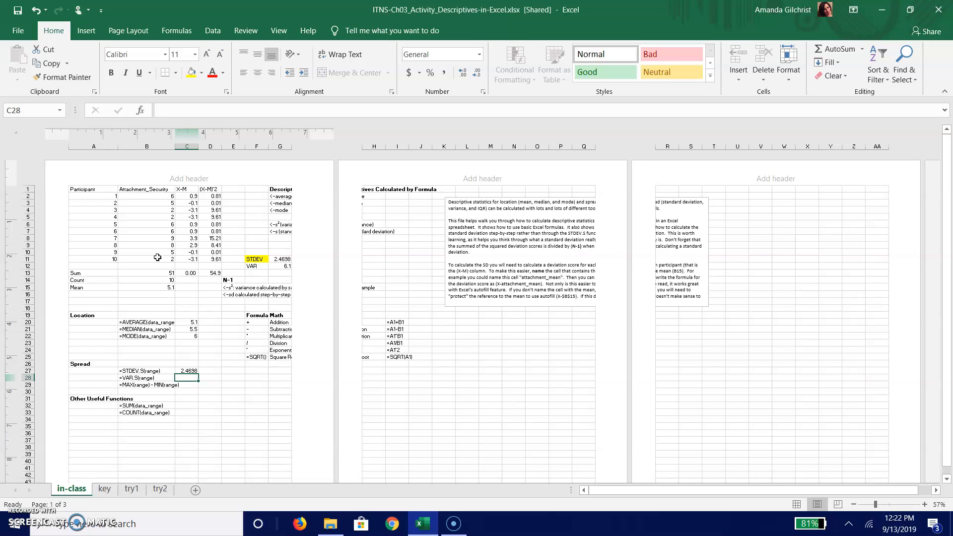
- Calculate the sample variance of the scores in C28 with the VAR.S function over B2:B11
{"action": "type", "text": "="}
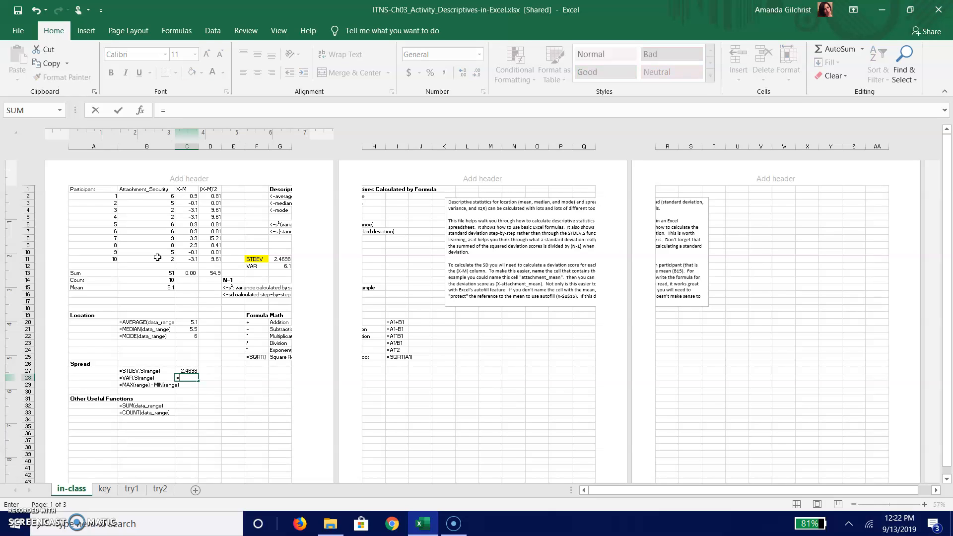
{"action": "type", "text": "var.s"}
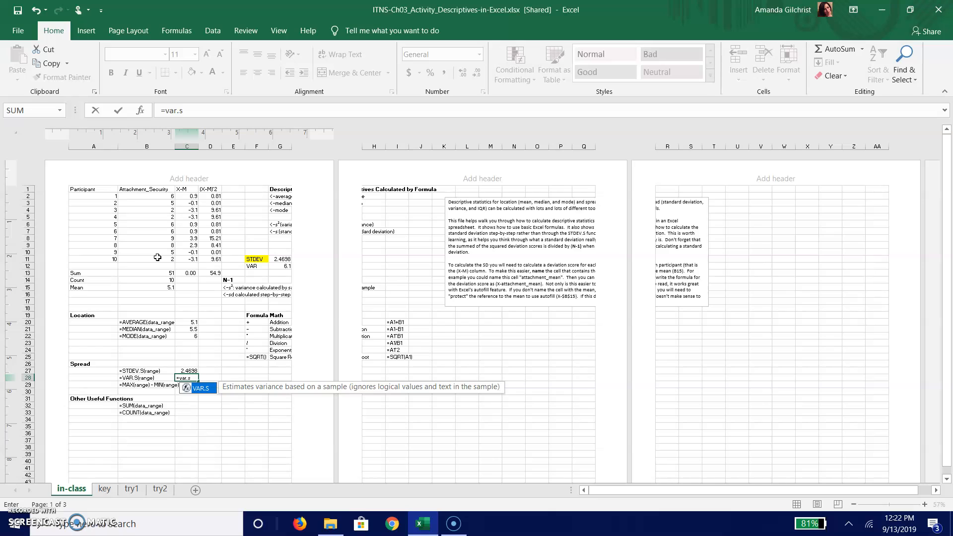
{"action": "type", "text": "("}
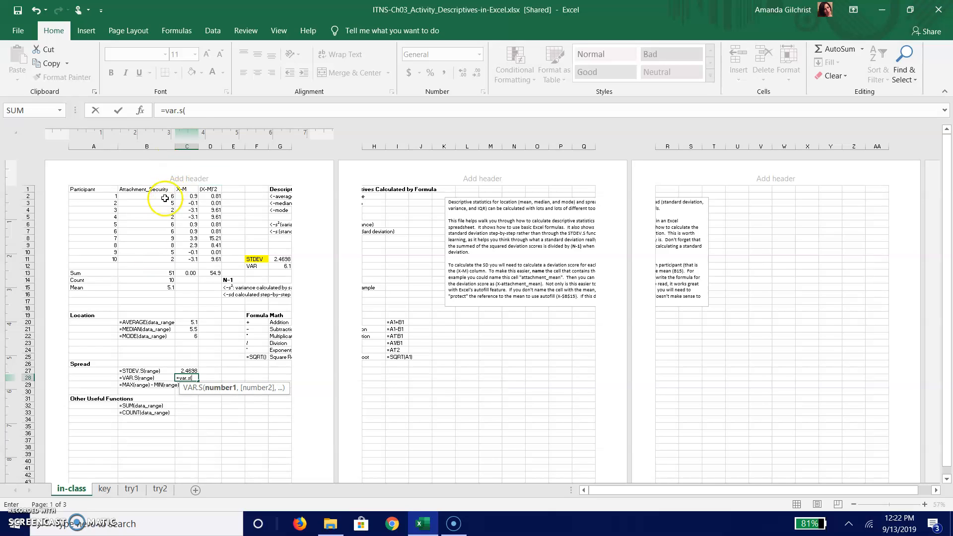
{"action": "left_click_drag", "start_coordinate": [160, 197], "coordinate": [162, 256]}
{"action": "key", "text": "Return"}
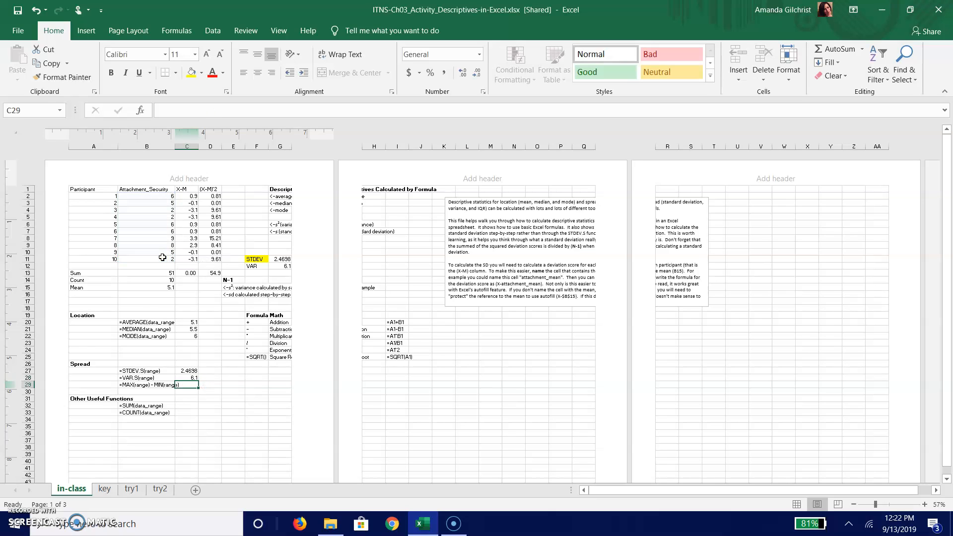
- Calculate the range of the Attachment_Security scores in C29 with =MAX(B2:B11)-MIN(B2:B11)
{"action": "type", "text": "="}
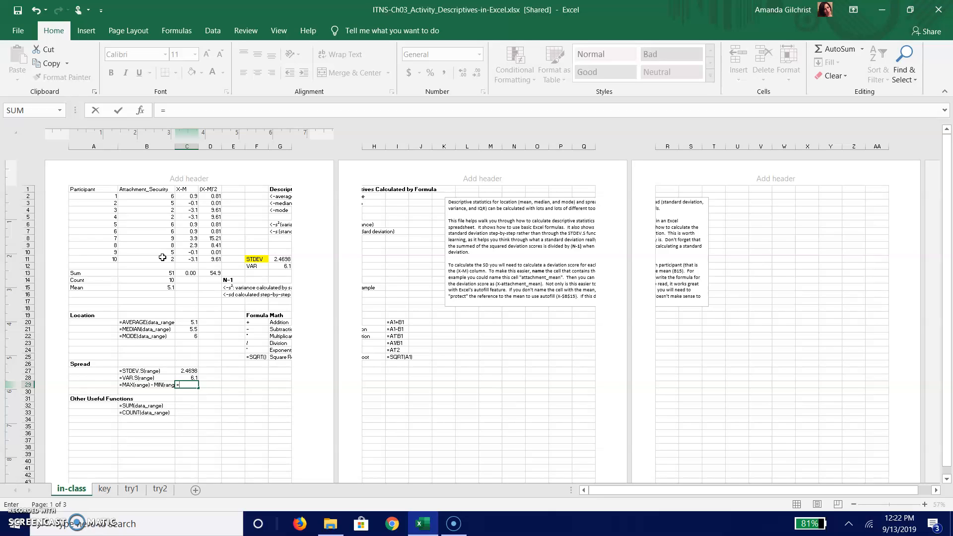
{"action": "type", "text": "max"}
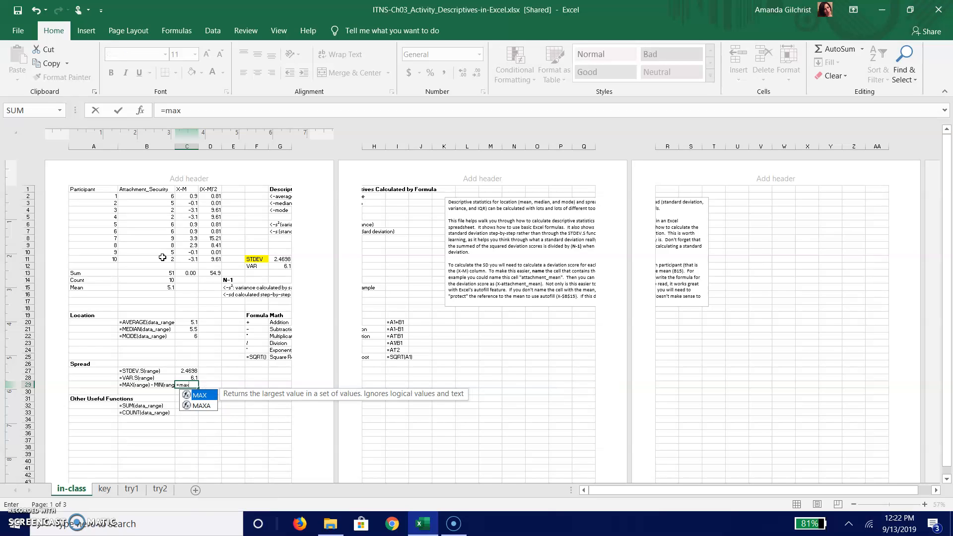
{"action": "type", "text": "("}
{"action": "left_click_drag", "start_coordinate": [162, 196], "coordinate": [170, 262]}
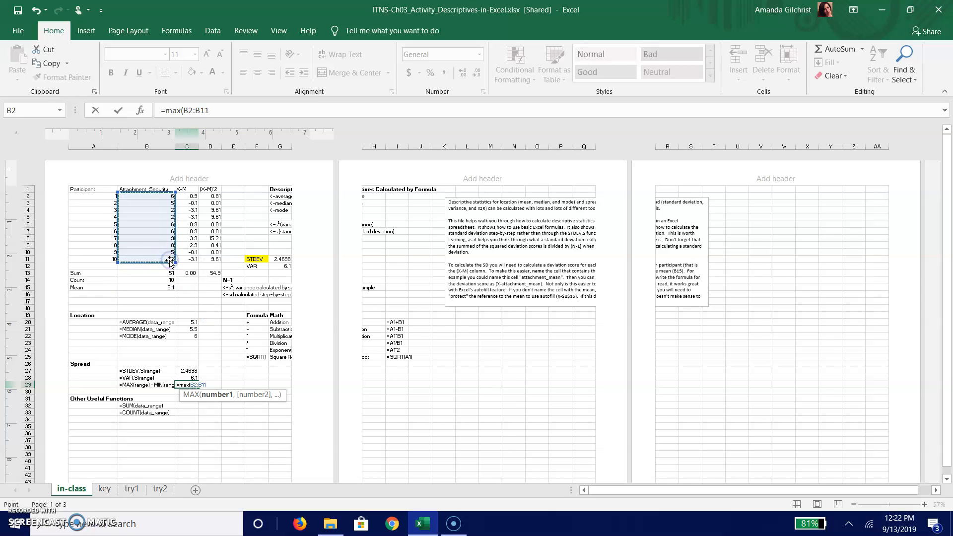
{"action": "type", "text": ")-"}
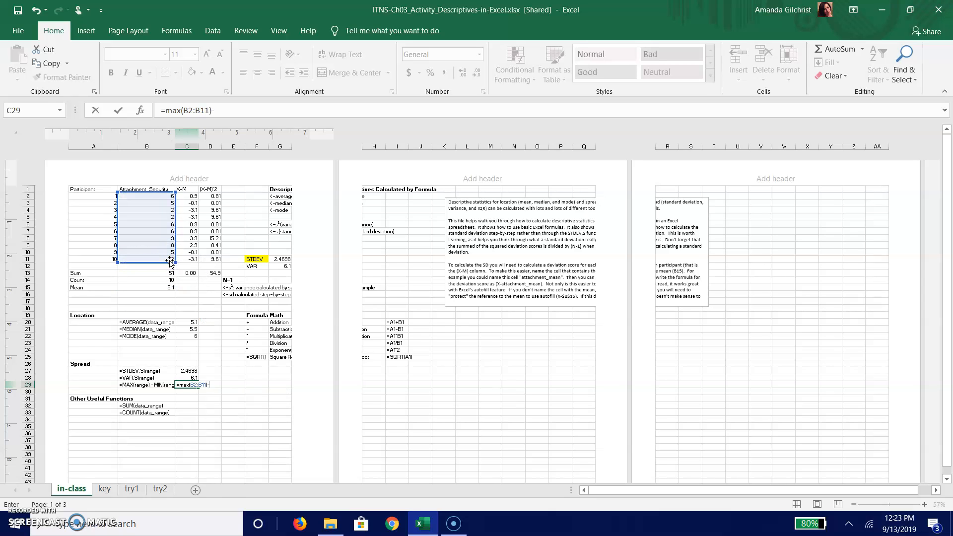
{"action": "type", "text": "min("}
{"action": "left_click_drag", "start_coordinate": [151, 196], "coordinate": [169, 259]}
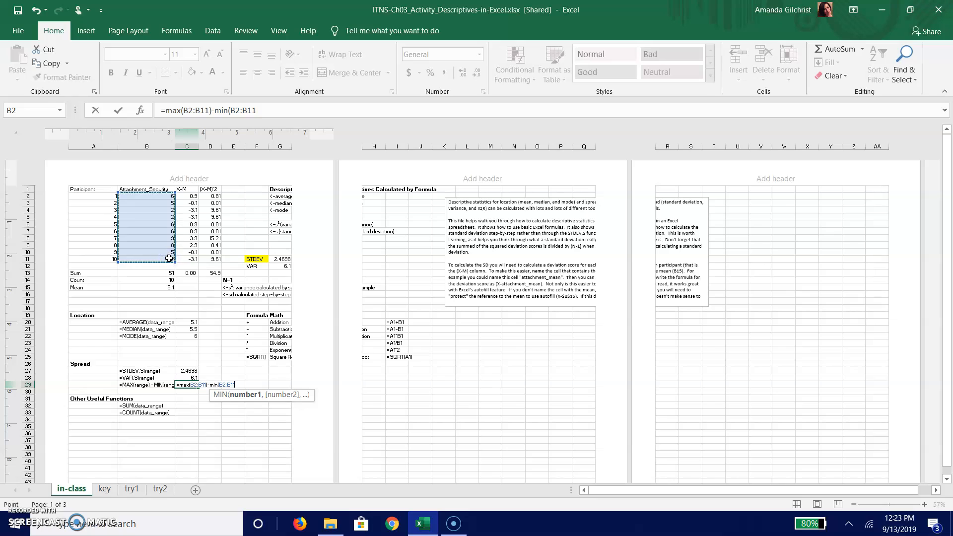
{"action": "type", "text": ")"}
{"action": "key", "text": "Return"}
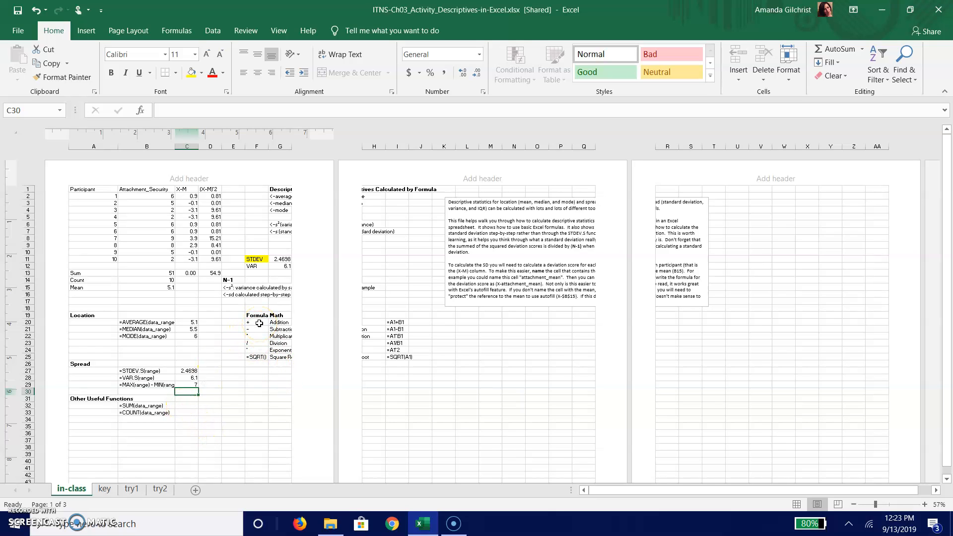
- Examine the operator symbols in the Formula Math list, from subtraction in F21 down to the square root in F25
{"action": "left_click", "coordinate": [259, 326]}
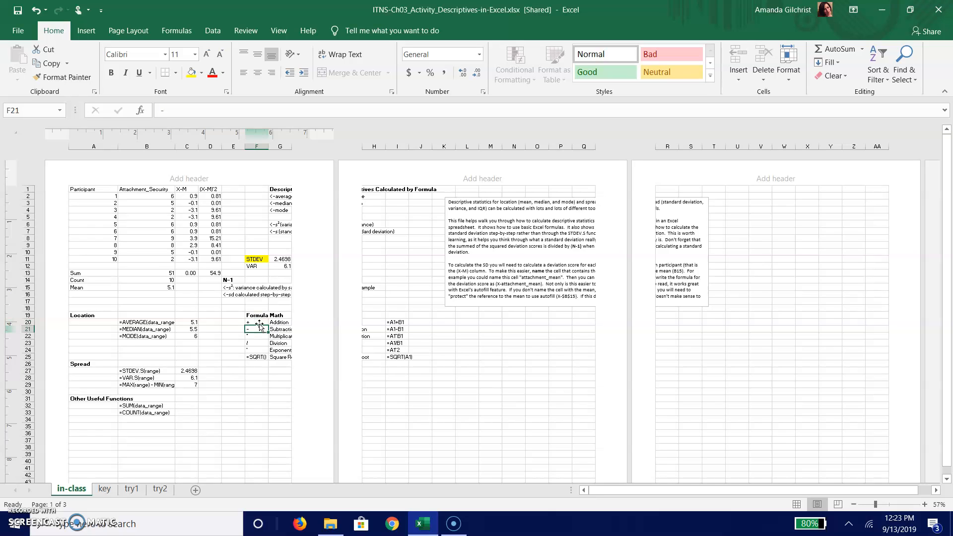
{"action": "key", "text": "Down"}
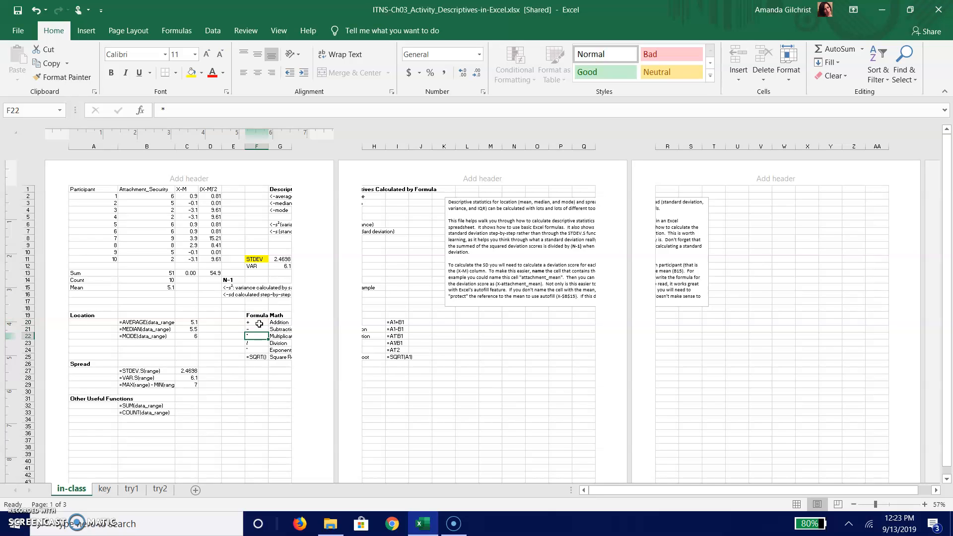
{"action": "key", "text": "Down"}
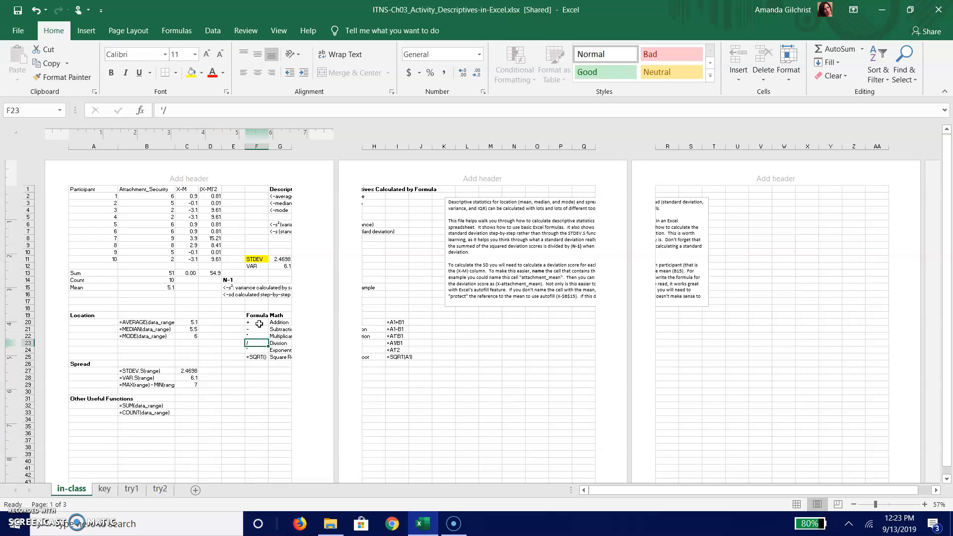
{"action": "key", "text": "Down"}
{"action": "key", "text": "Down"}
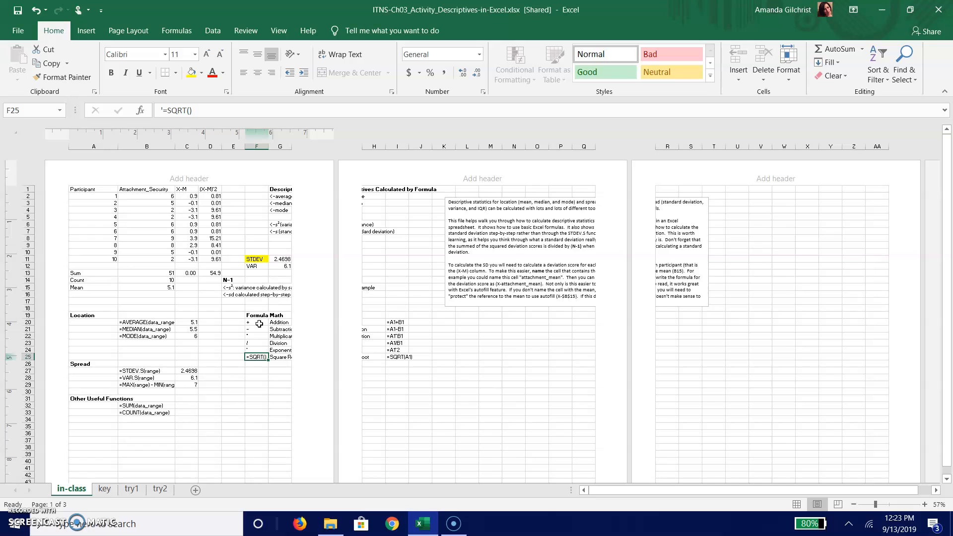
- Try to calculate the 25th percentile of the Attachment_Security scores in F29 with =PERCENTILE(B2:B11, 25)
{"action": "key", "text": "Down"}
{"action": "key", "text": "Down"}
{"action": "key", "text": "Down"}
{"action": "key", "text": "Down"}
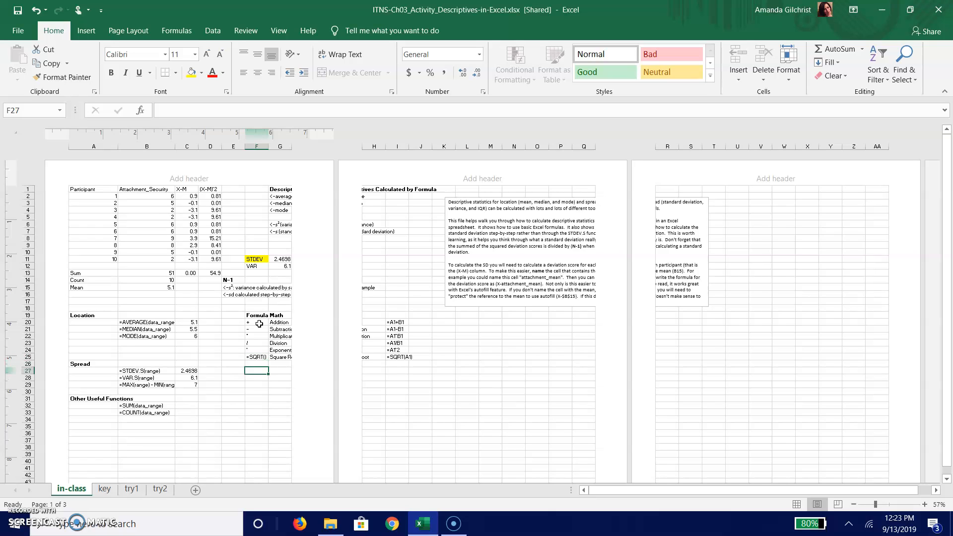
{"action": "type", "text": "="}
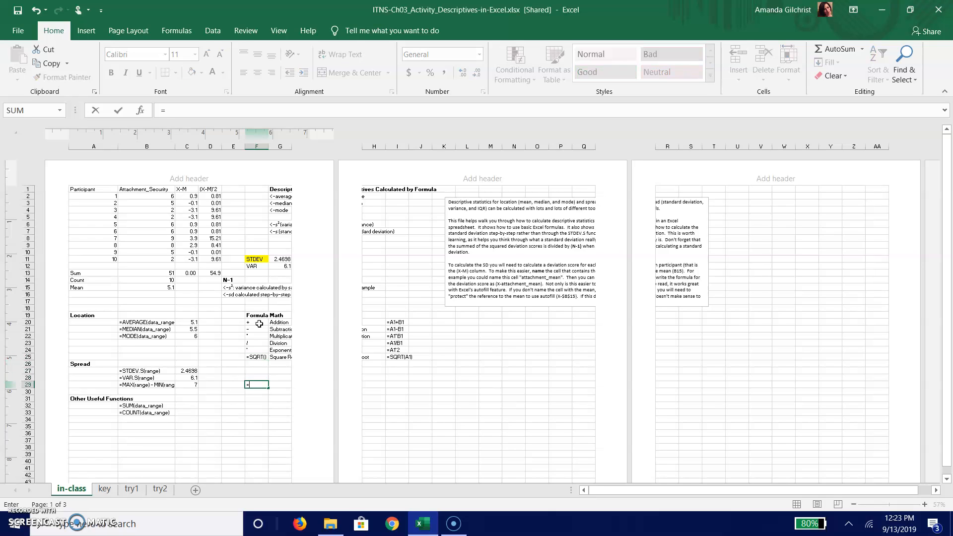
{"action": "type", "text": "perc"}
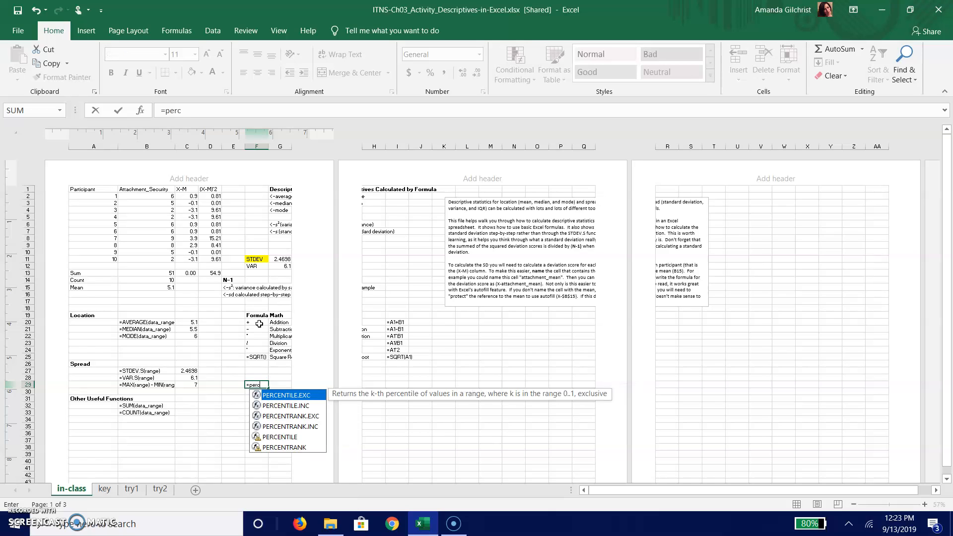
{"action": "type", "text": "enti"}
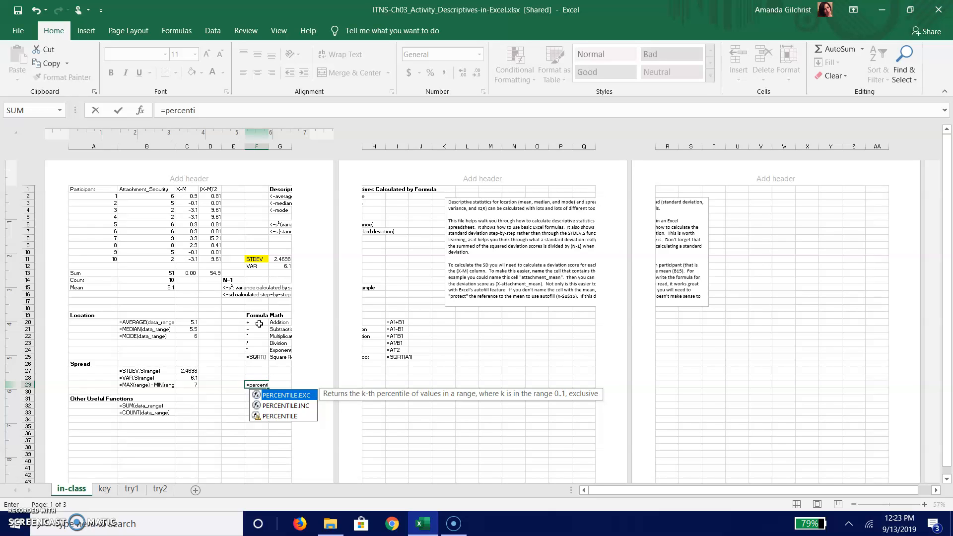
{"action": "type", "text": "le("}
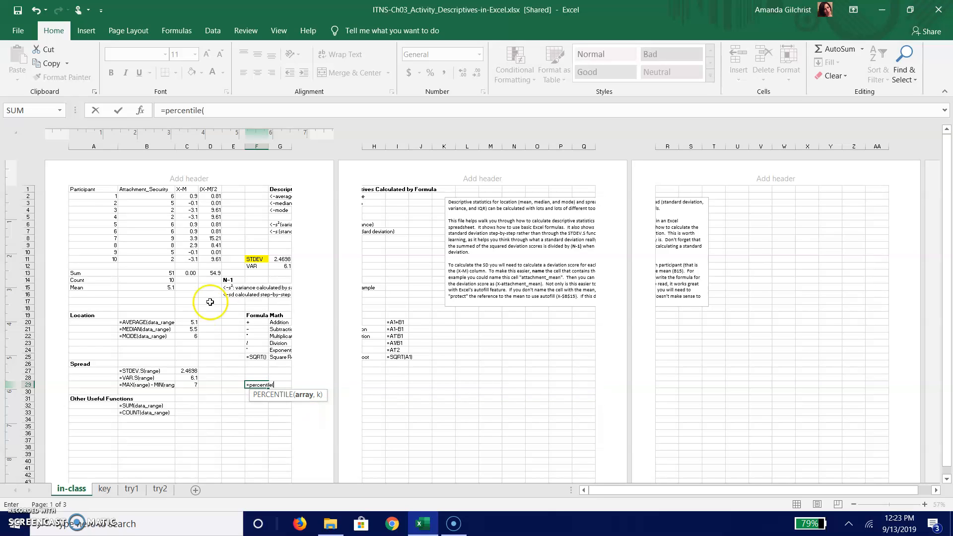
{"action": "left_click_drag", "start_coordinate": [163, 196], "coordinate": [169, 255]}
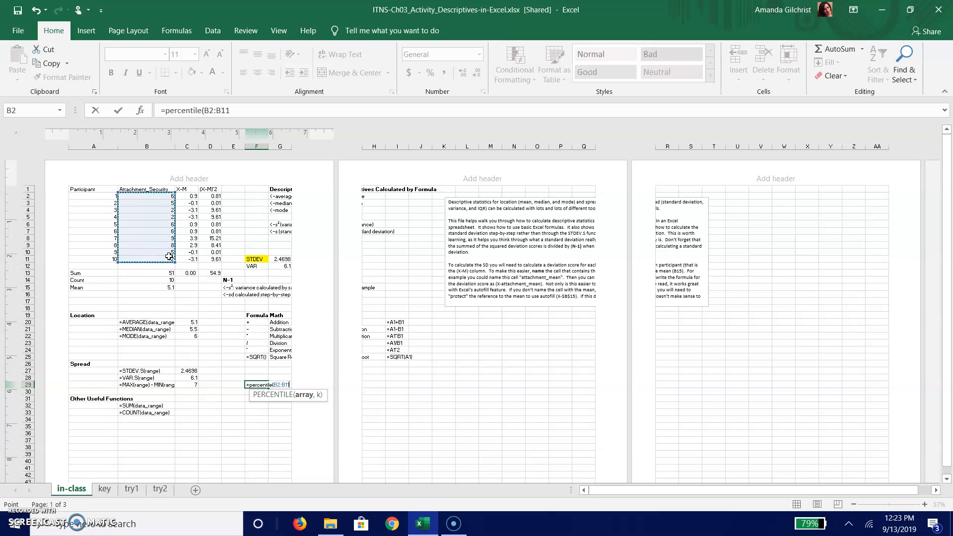
{"action": "type", "text": ", 25"}
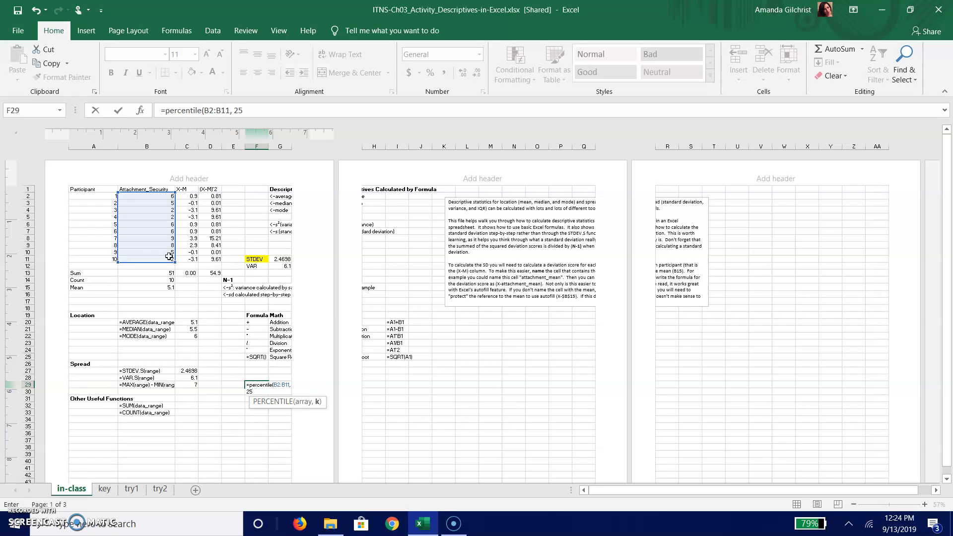
{"action": "type", "text": ")"}
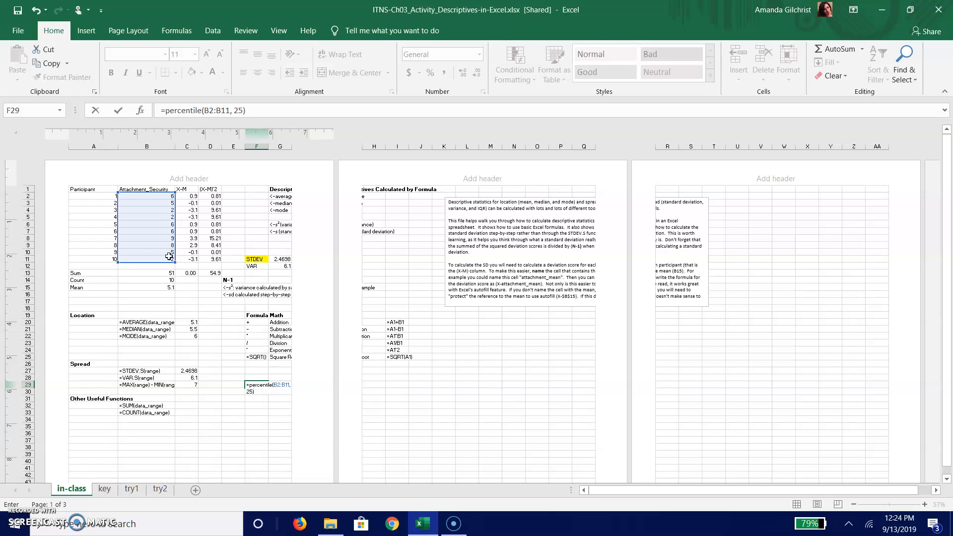
{"action": "key", "text": "Return"}
{"action": "key", "text": "Up"}
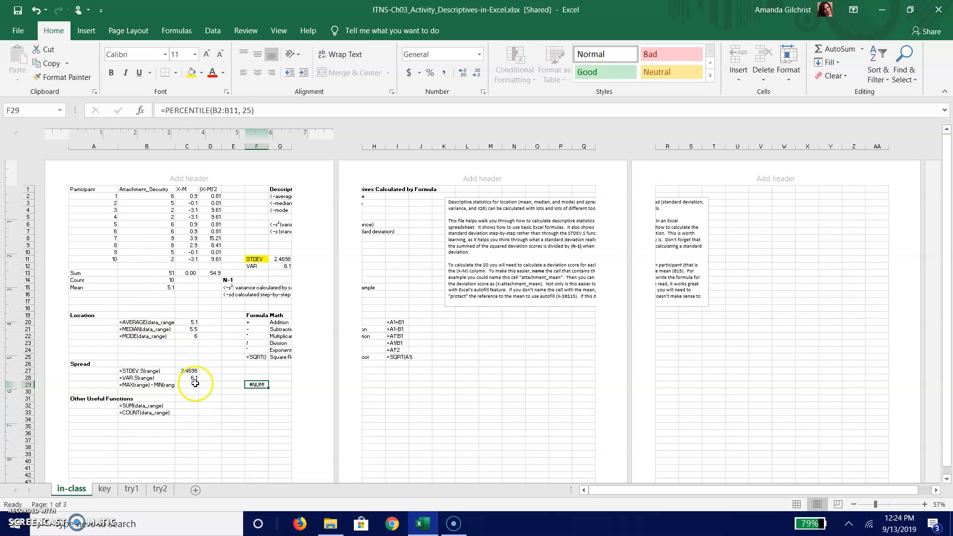
- View the key sheet and the try1 practice exercise, and return to the in-class sheet
{"action": "left_click", "coordinate": [105, 489]}
{"action": "left_click", "coordinate": [131, 490]}
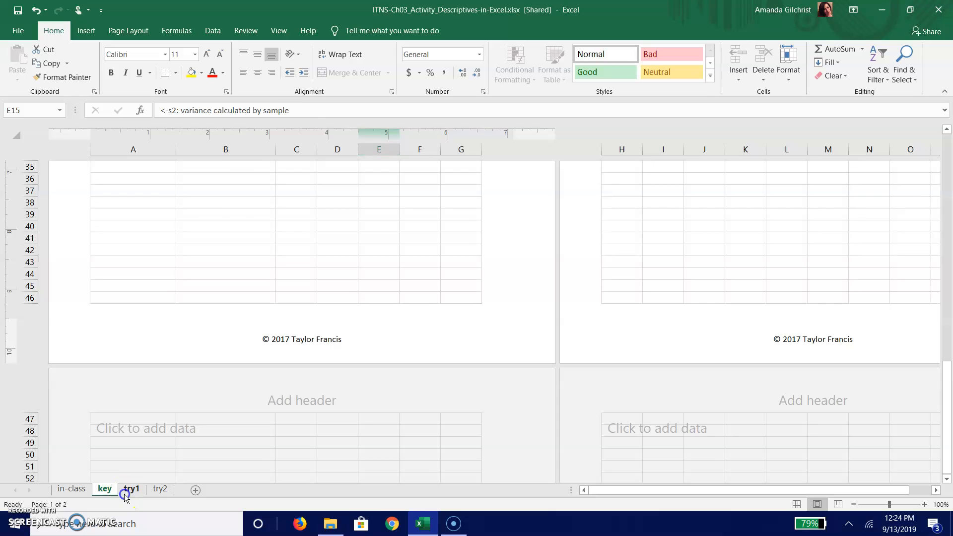
{"action": "scroll", "coordinate": [192, 363], "scroll_direction": "up", "scroll_amount": 10}
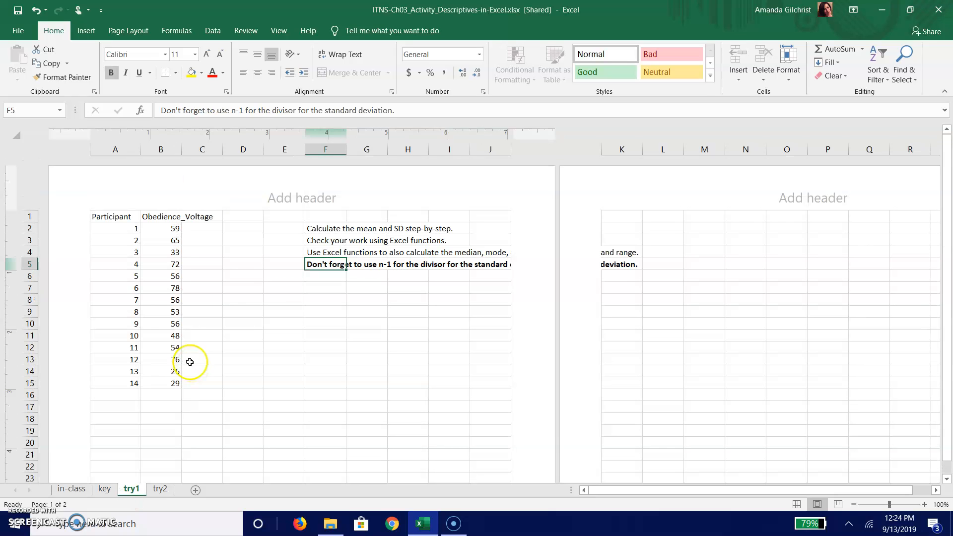
{"action": "left_click", "coordinate": [75, 489]}
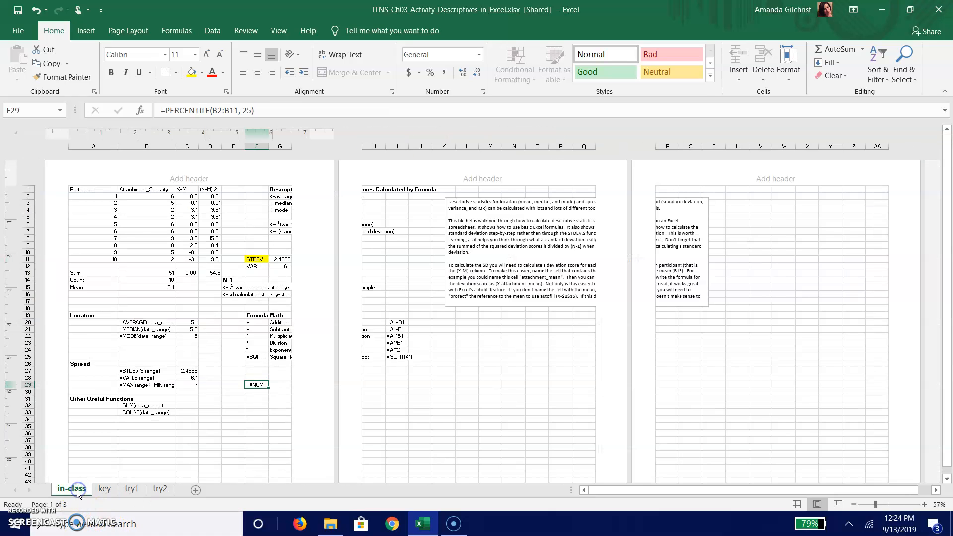